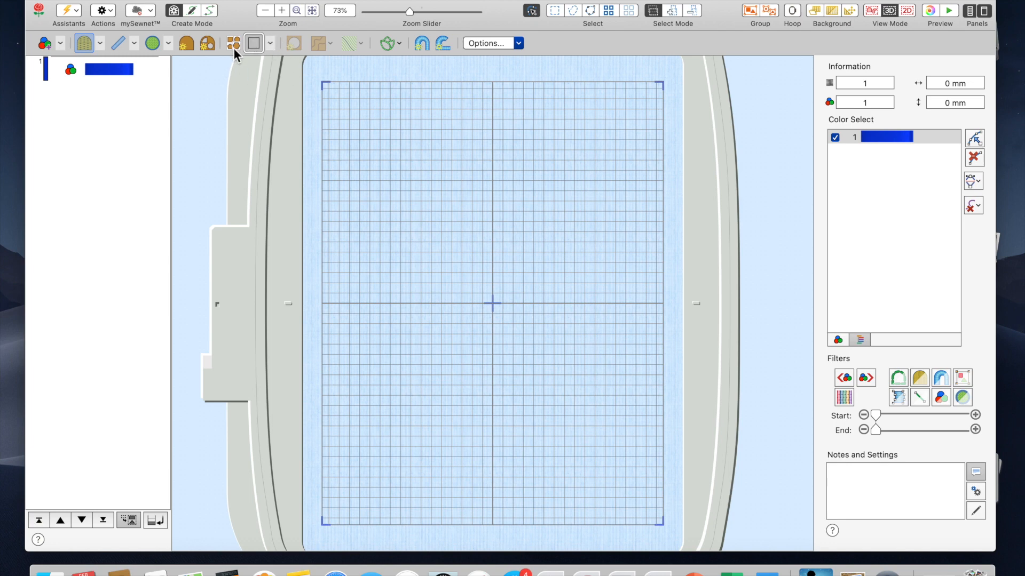
Step: Browse the shape library, examining the polygons, stars, hearts, drops and frames it offers
click(270, 44)
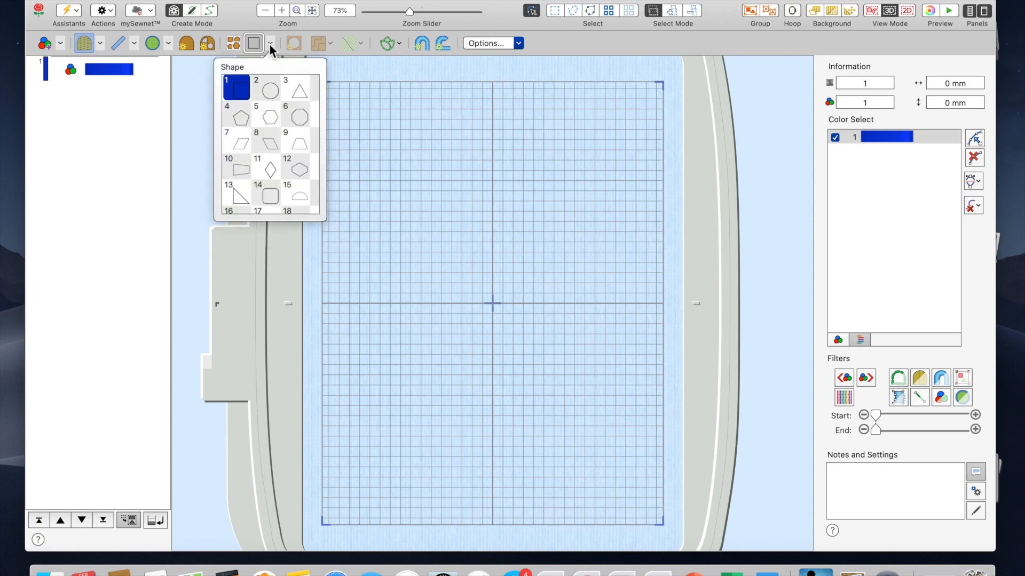
scroll(292, 106, down, 4)
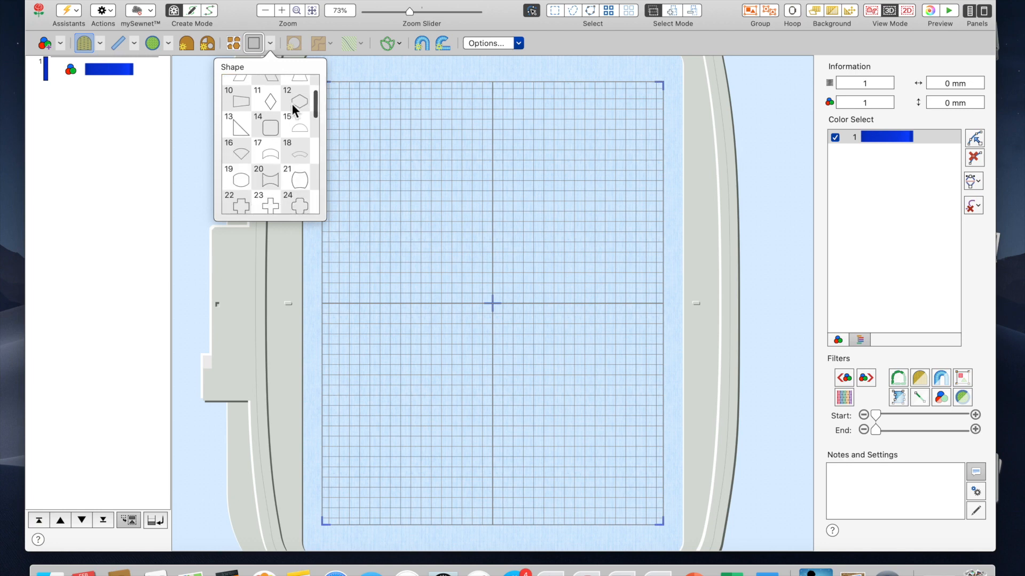
scroll(291, 107, down, 3)
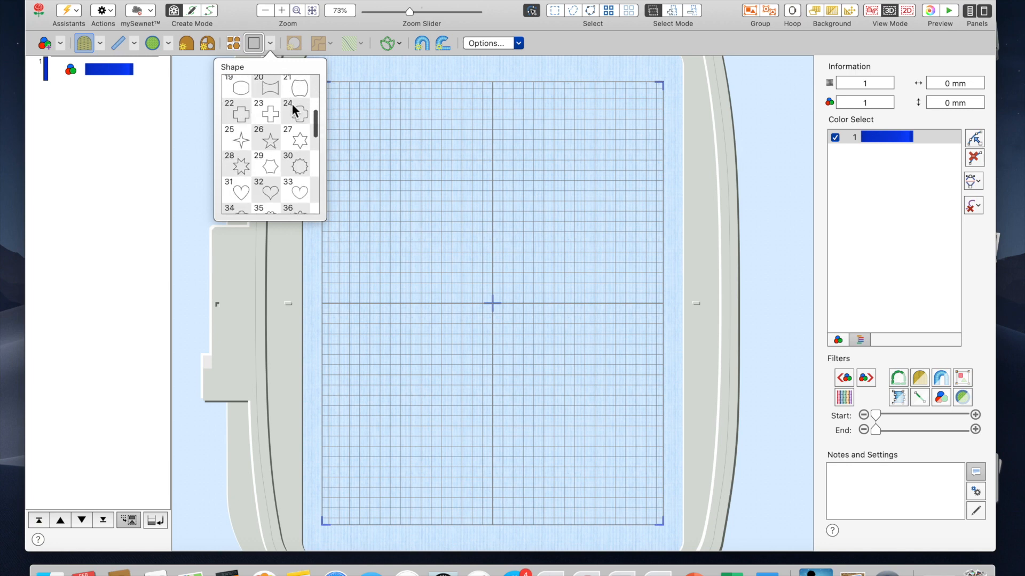
scroll(292, 108, down, 4)
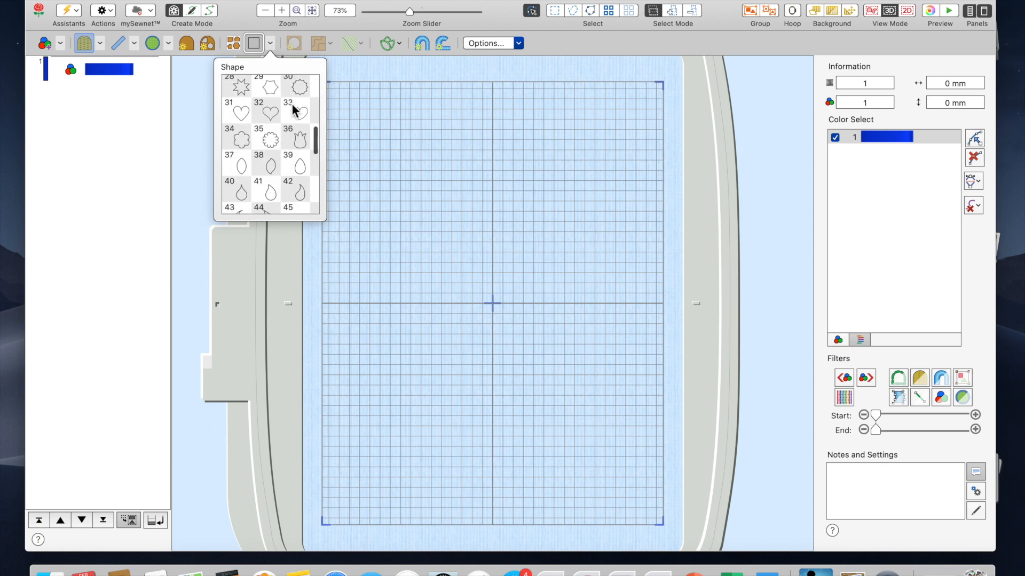
scroll(292, 107, down, 7)
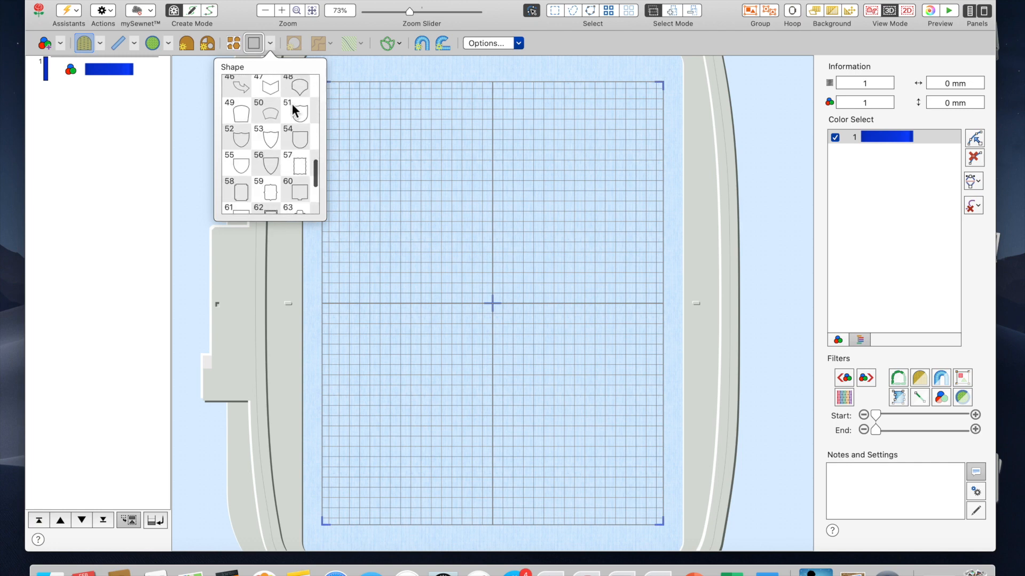
scroll(292, 106, up, 4)
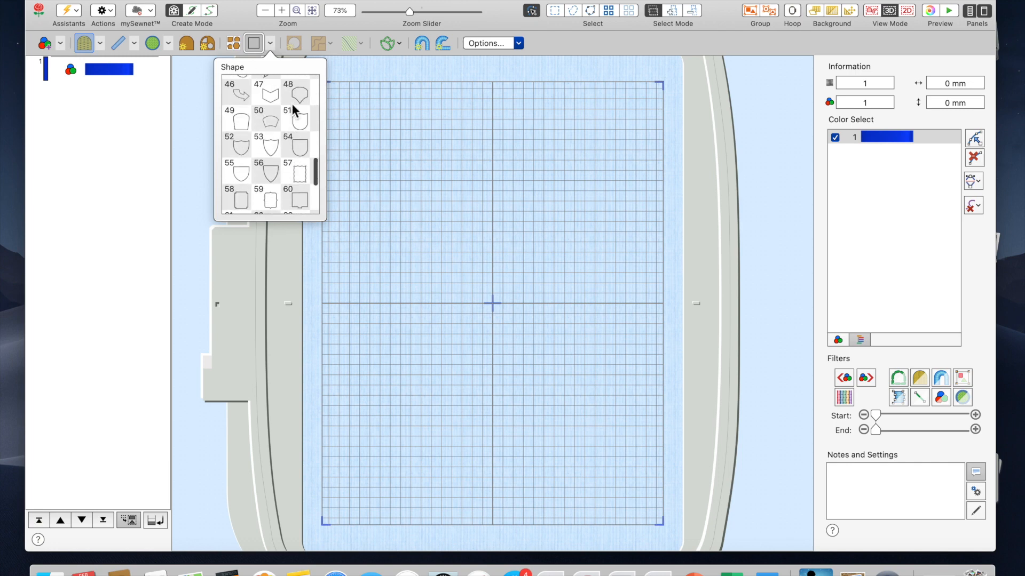
scroll(293, 108, up, 5)
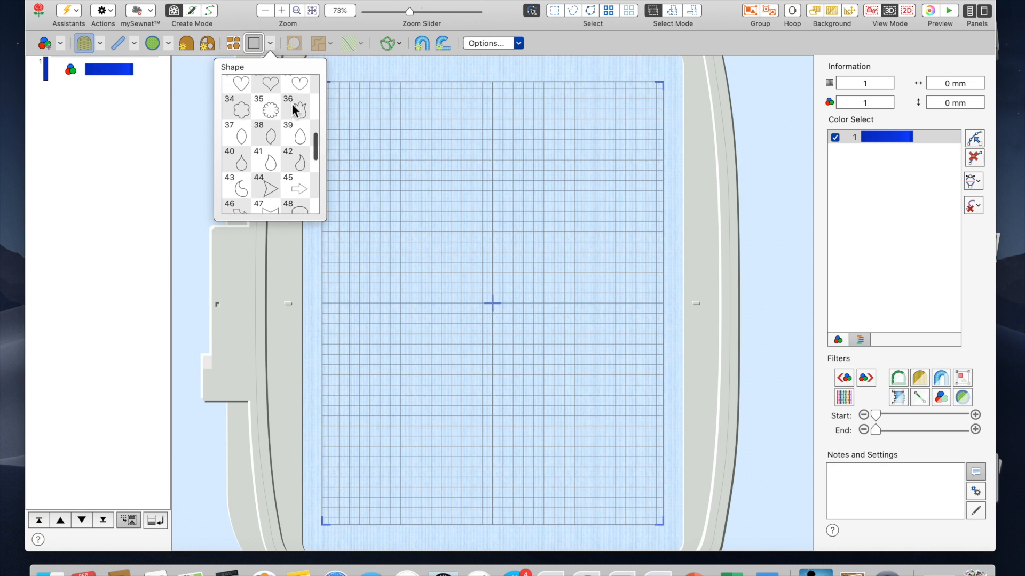
scroll(293, 107, up, 1)
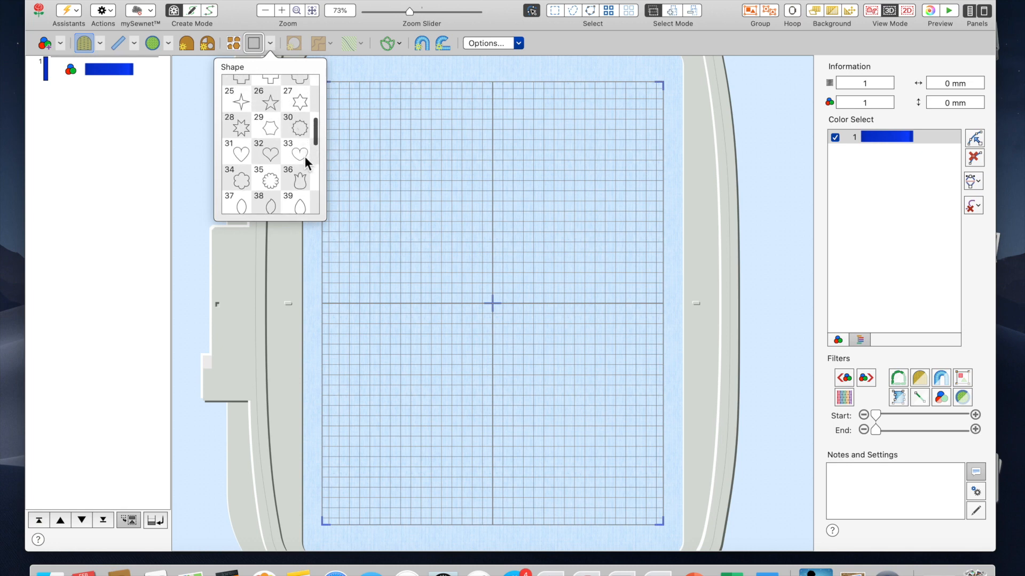
click(258, 159)
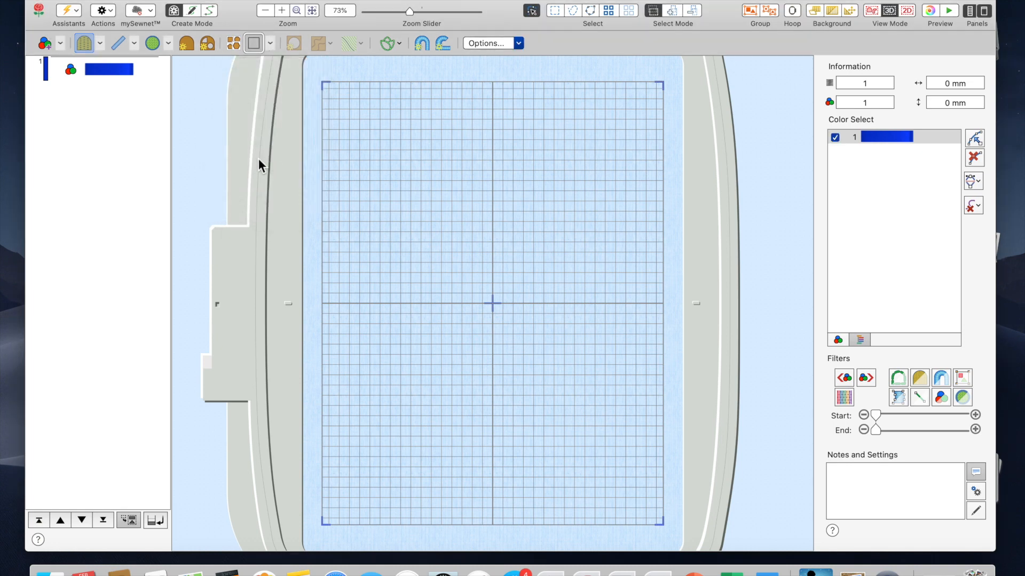
Step: Insert heart shape 31 as a pattern fill about 50 by 46 mm in the centre of the hoop
click(271, 43)
scroll(270, 147, down, 7)
scroll(269, 143, down, 1)
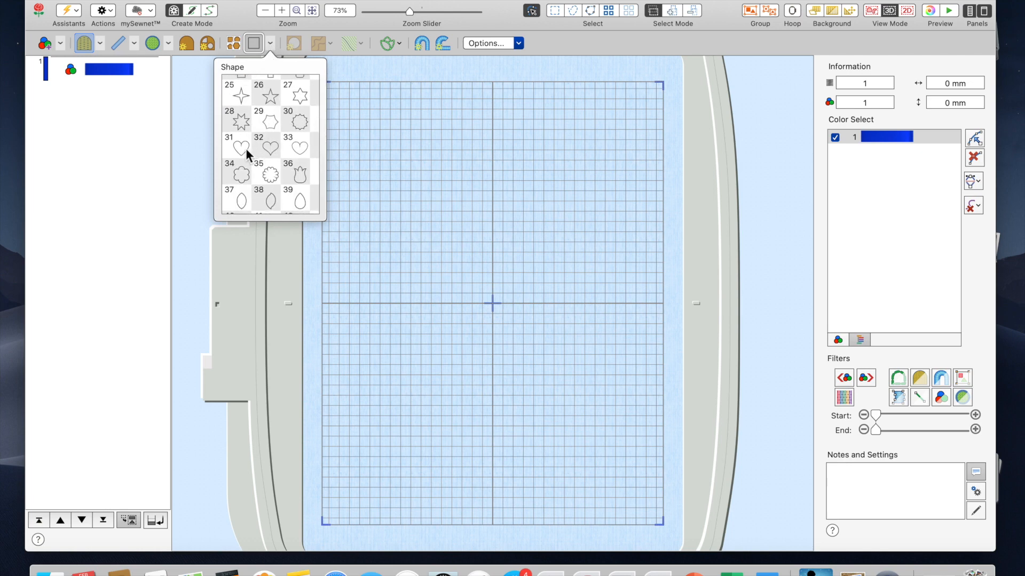
click(246, 148)
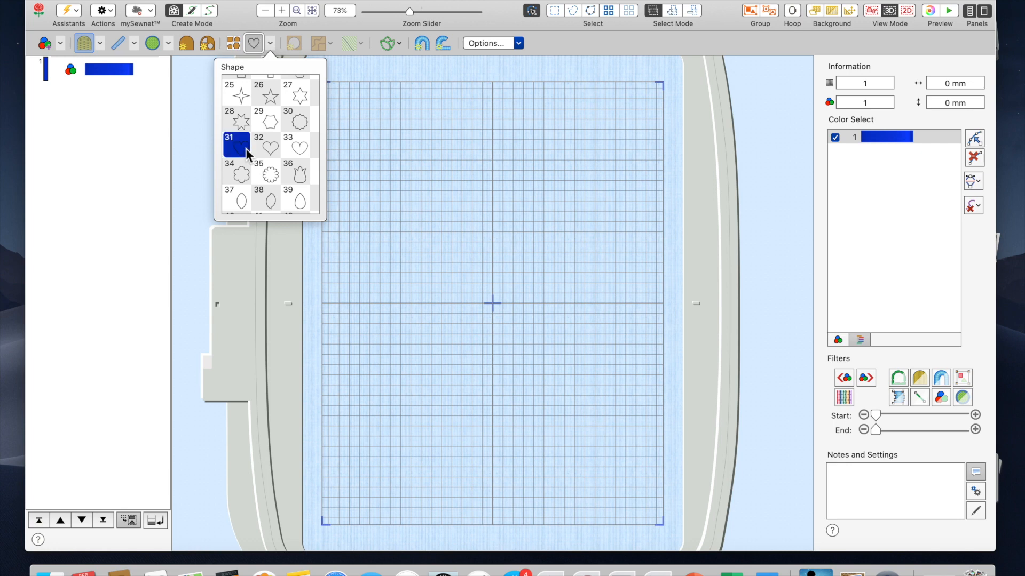
click(233, 46)
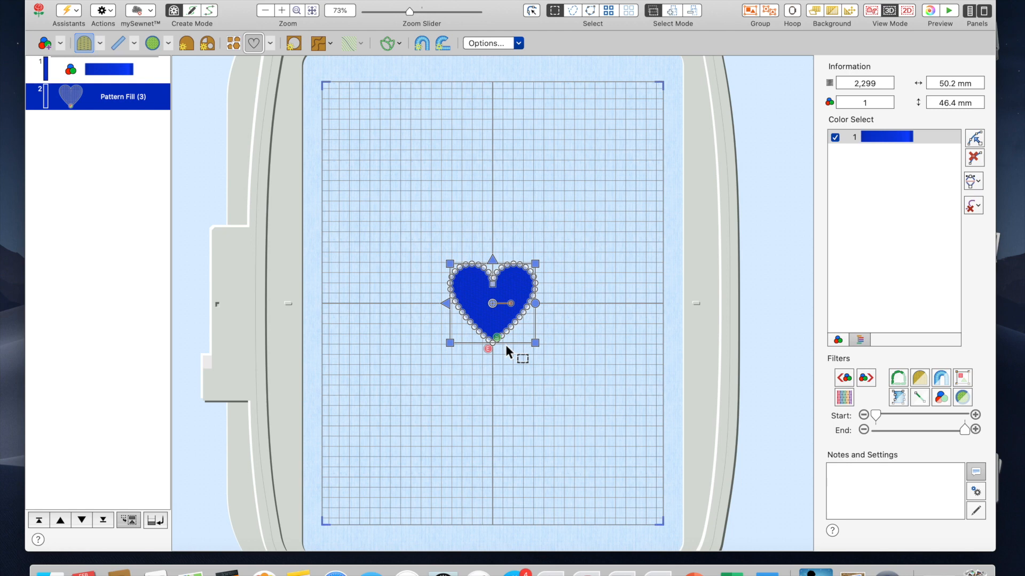
Step: Enlarge the heart proportionally to about 84 by 77 mm, try stretching it wider to about 116 mm, and undo the stretch
drag(536, 264, 589, 210)
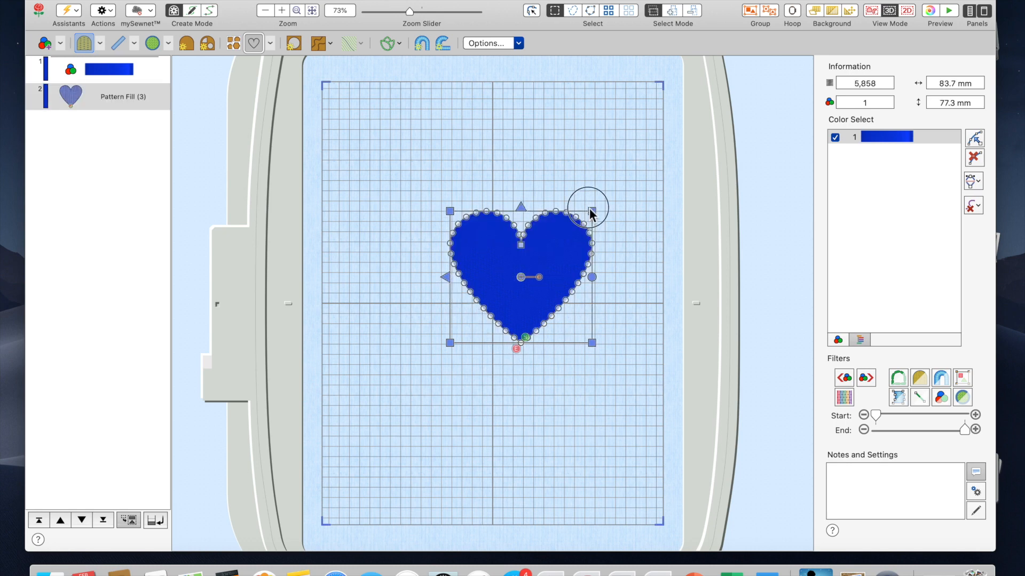
drag(589, 208, 649, 214)
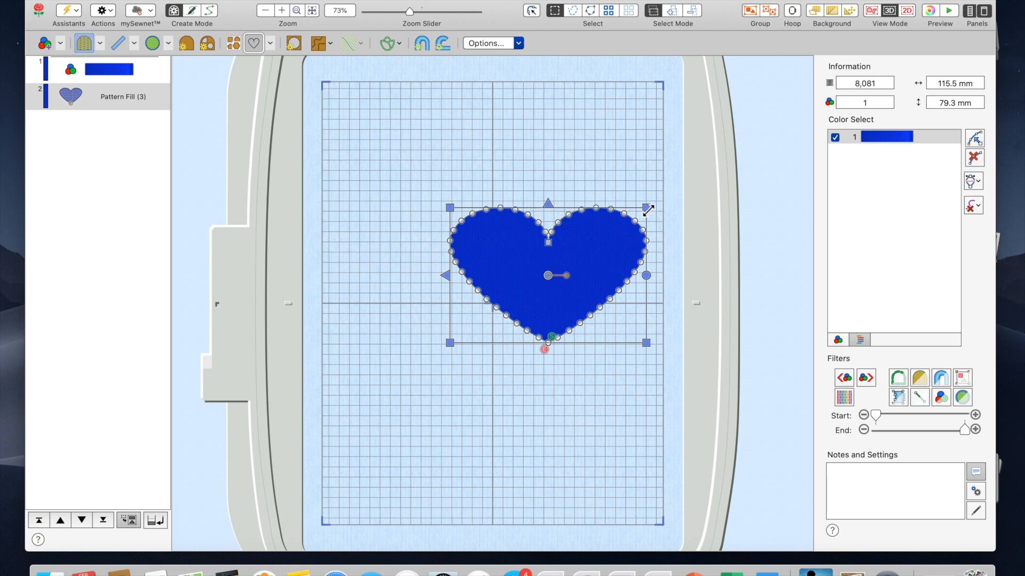
key(super+z)
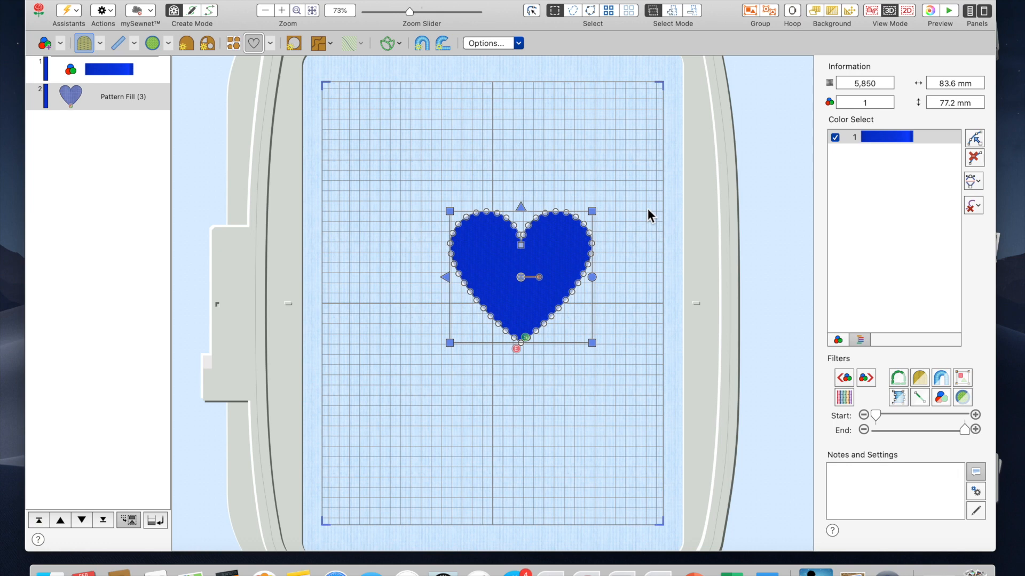
Step: Centre the heart in the hoop and enlarge it about its own centre to about 96 by 86 mm
click(167, 0)
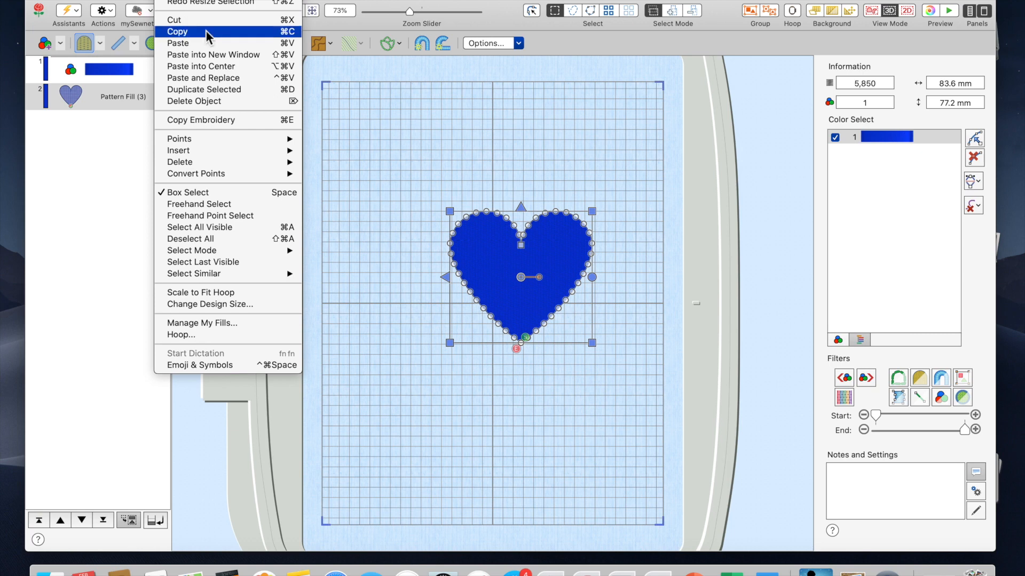
click(551, 262)
drag(551, 263, 537, 273)
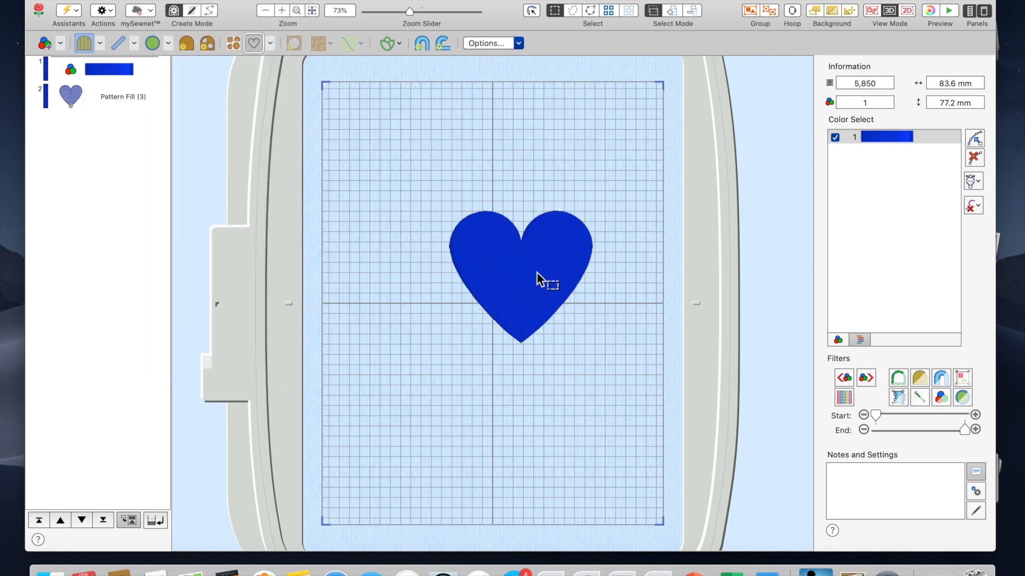
click(537, 273)
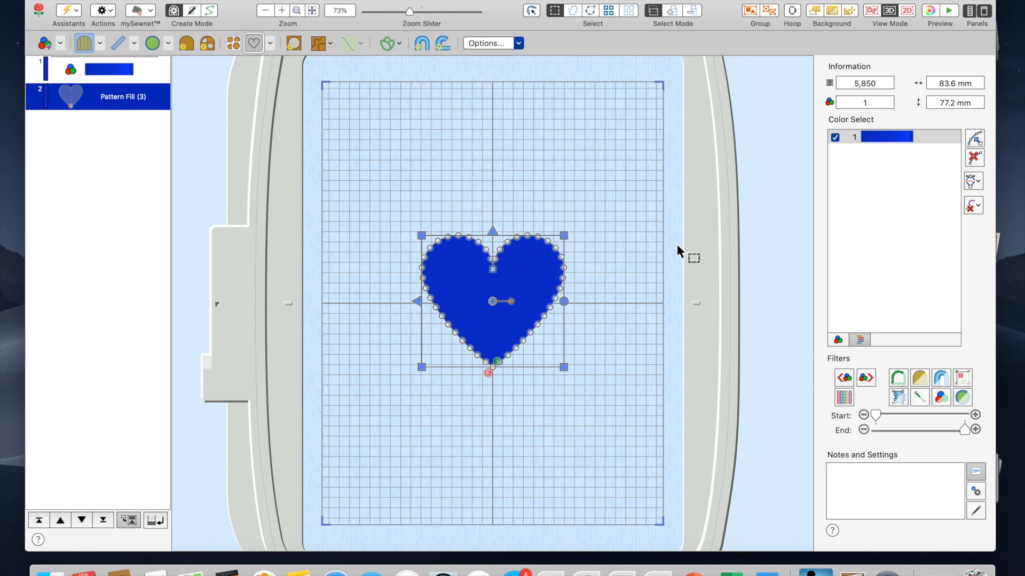
mouse_move(565, 236)
mouse_down()
mouse_move(605, 189)
mouse_move(575, 229)
mouse_up()
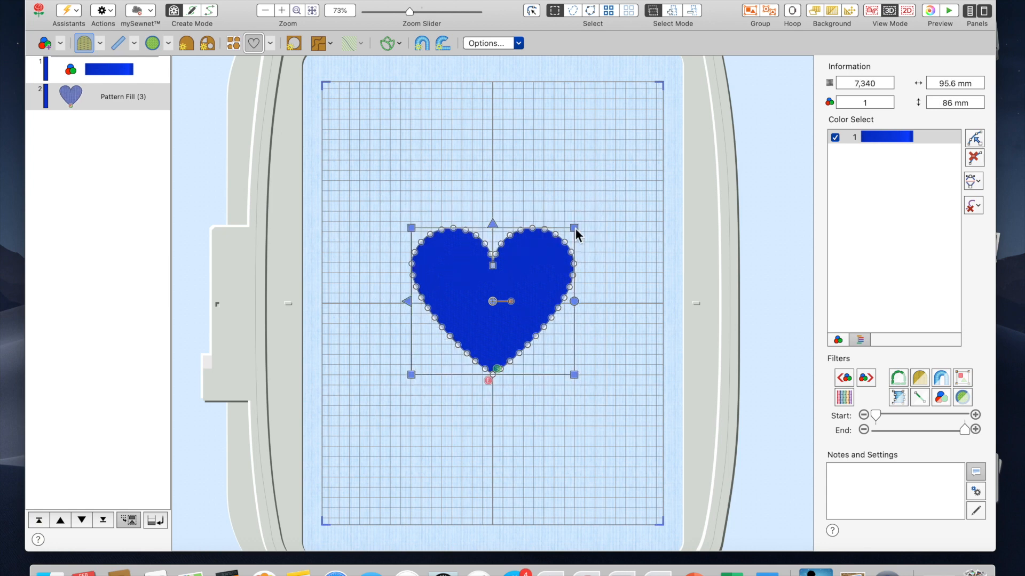
Step: Try stretching the heart to about 150 by 91 mm and scaling it to about 153 by 138 mm, undoing each resize
drag(575, 230, 621, 224)
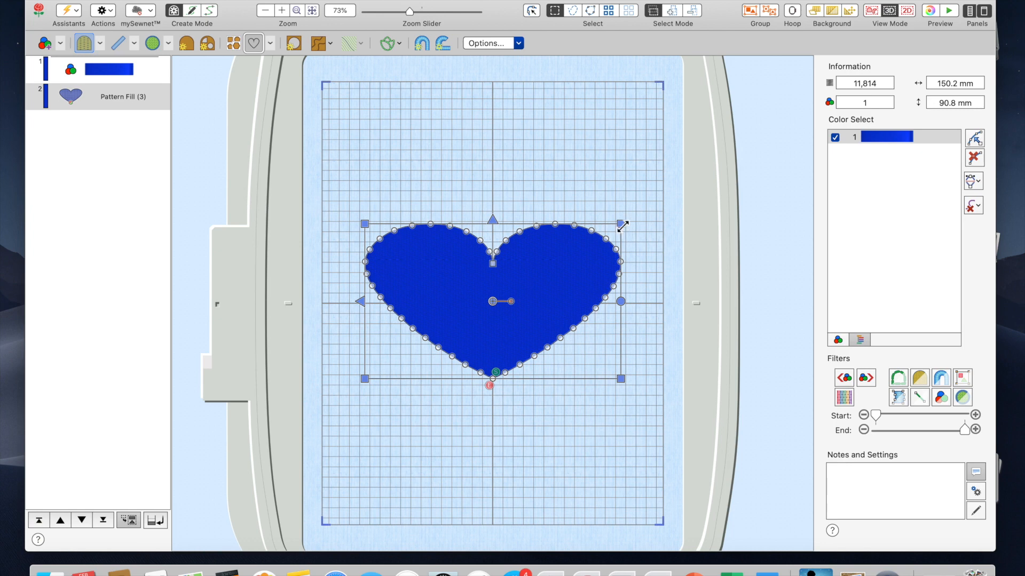
key(super+z)
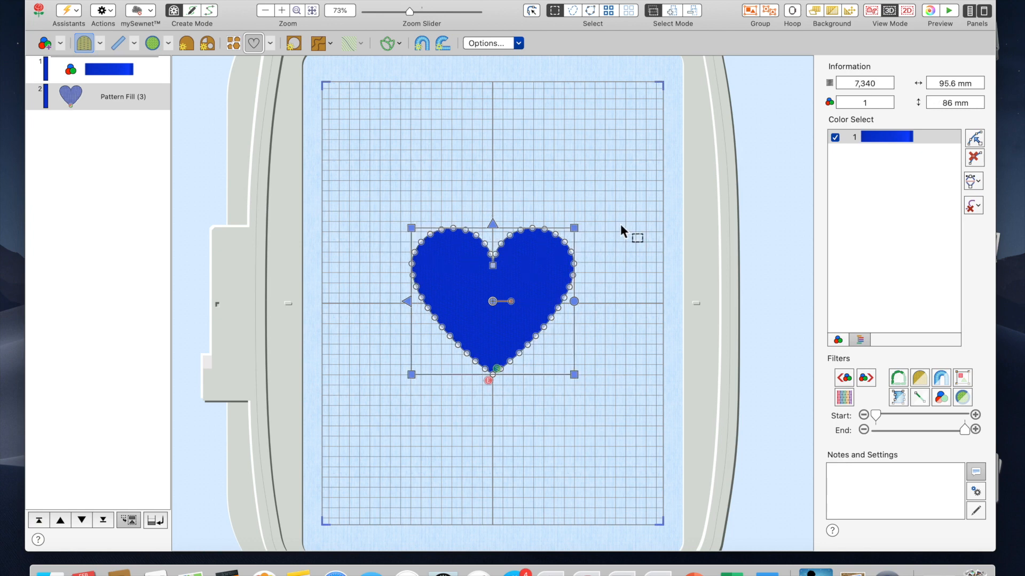
drag(574, 227, 647, 205)
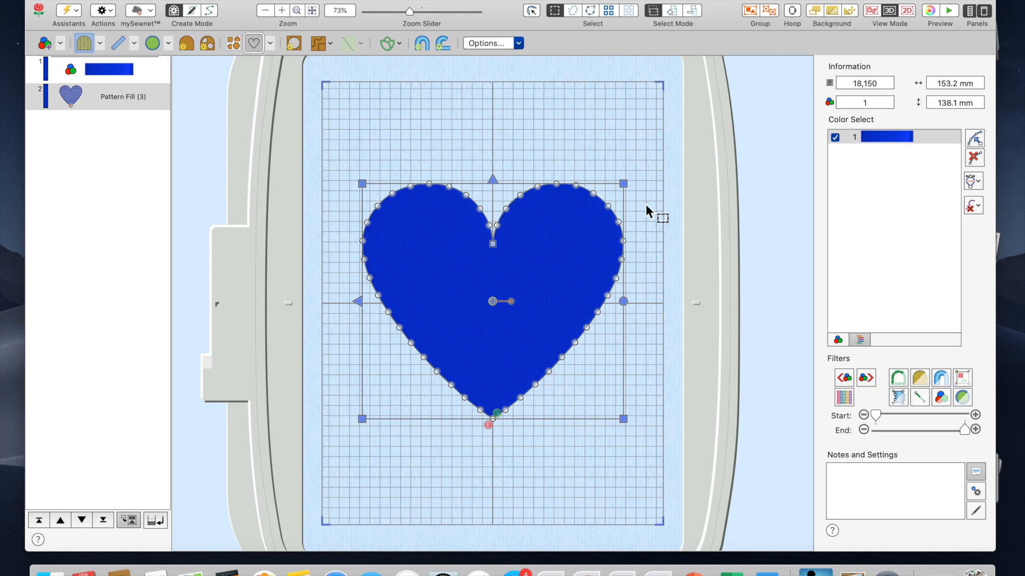
key(super+z)
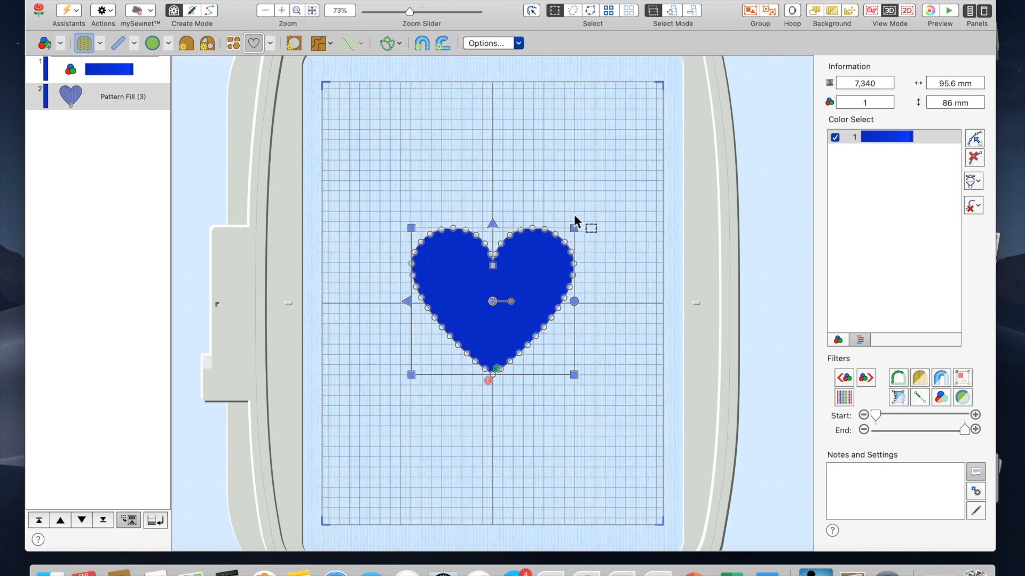
Step: Narrow the heart to about 91 by 86 mm and move it straight up so its point meets the hoop centre
drag(575, 228, 567, 230)
drag(507, 270, 511, 201)
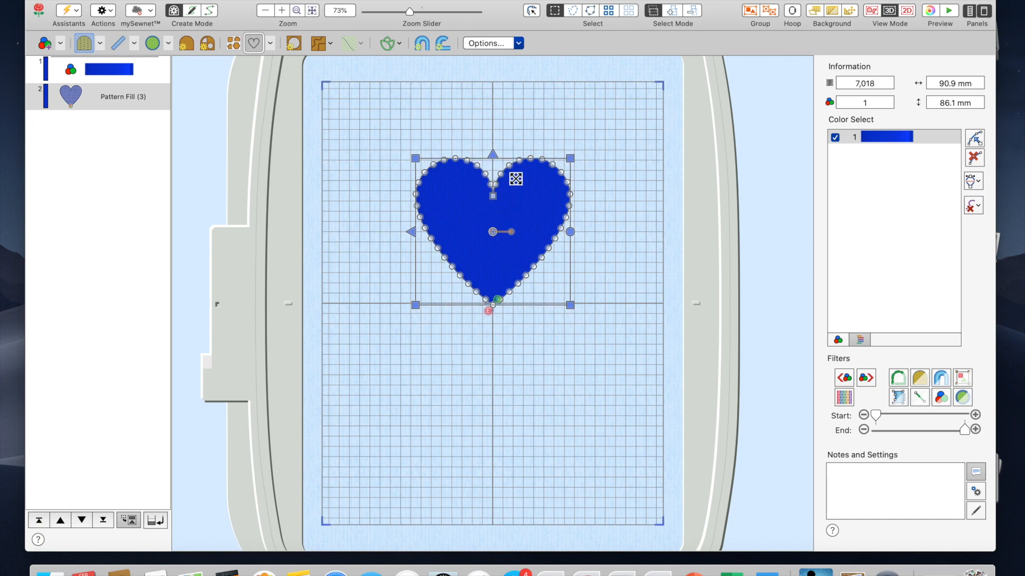
Step: Change the heart's thread colour from the Sulky Rayon 40 range to 1208 Mallard Green
click(124, 69)
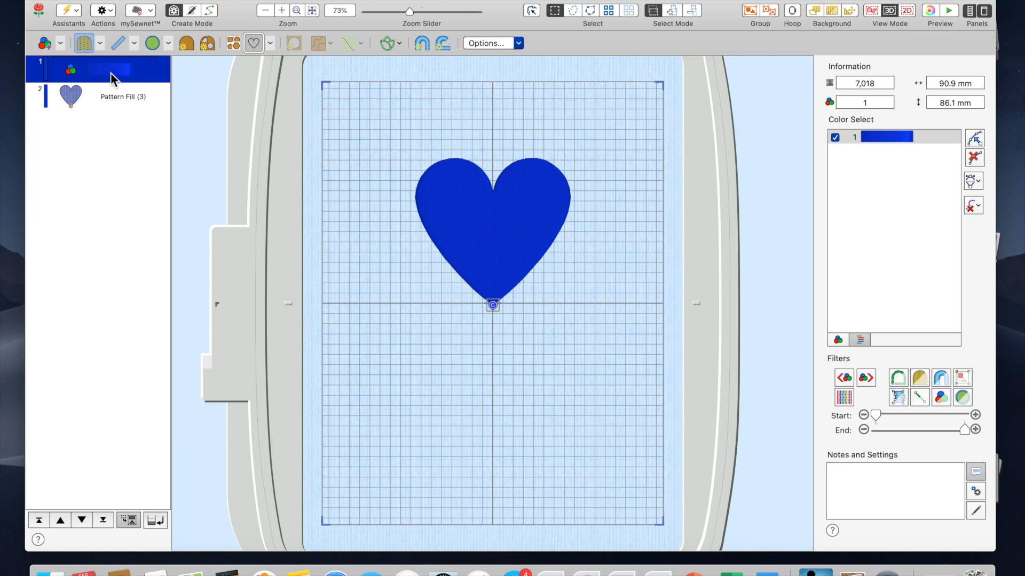
right_click(110, 72)
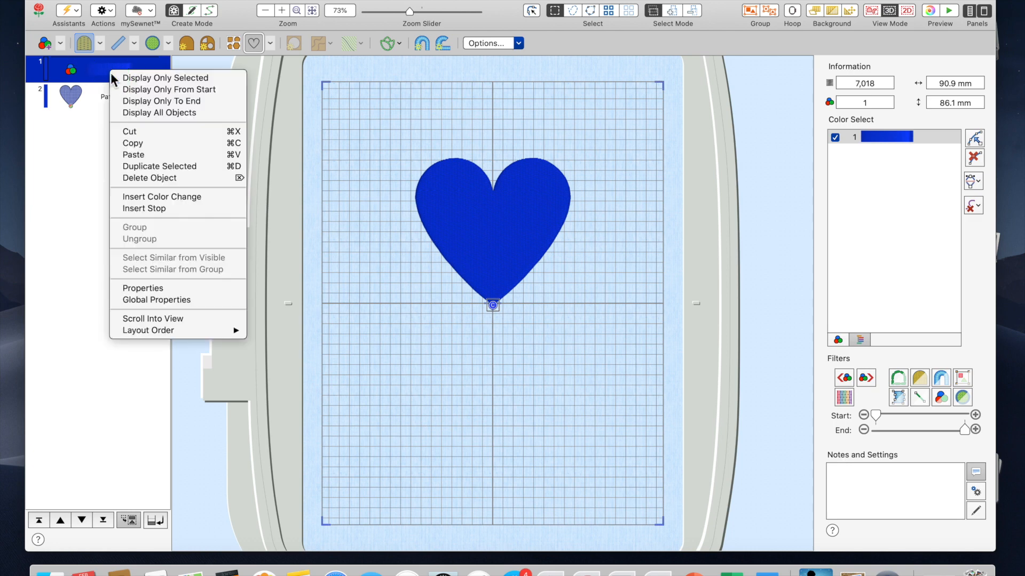
click(124, 290)
scroll(452, 225, up, 10)
scroll(452, 225, up, 15)
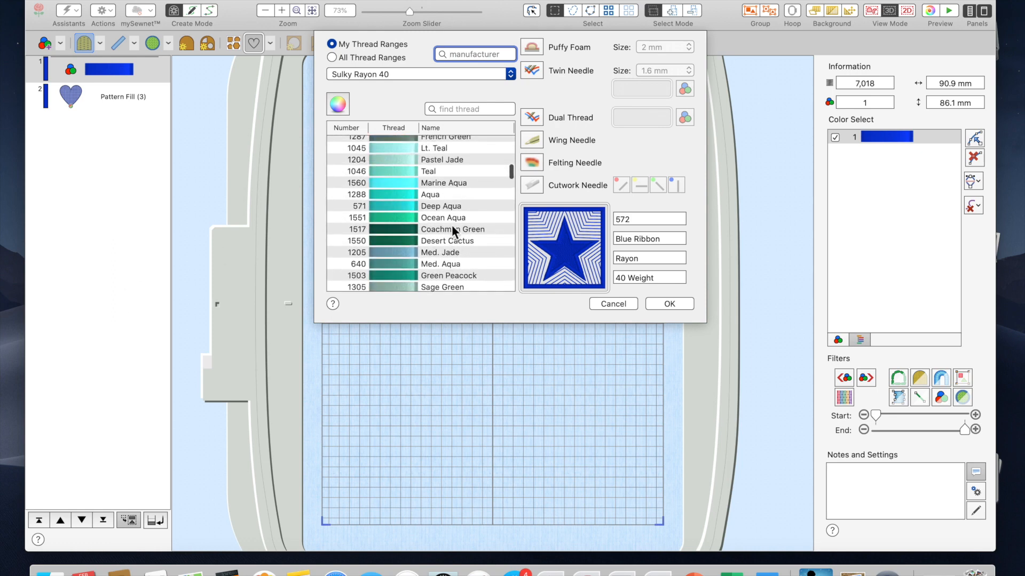
scroll(451, 225, up, 5)
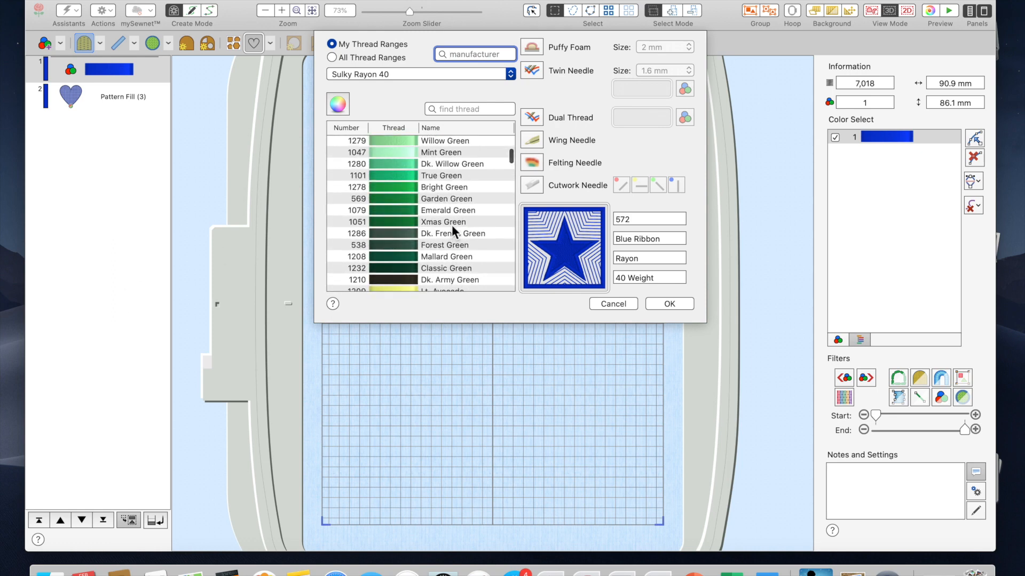
click(411, 264)
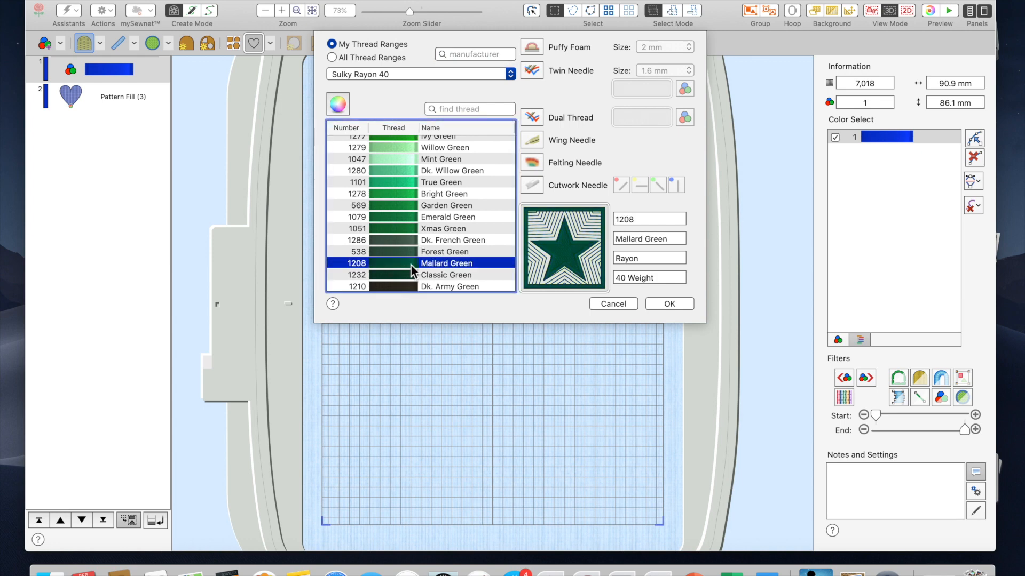
click(664, 305)
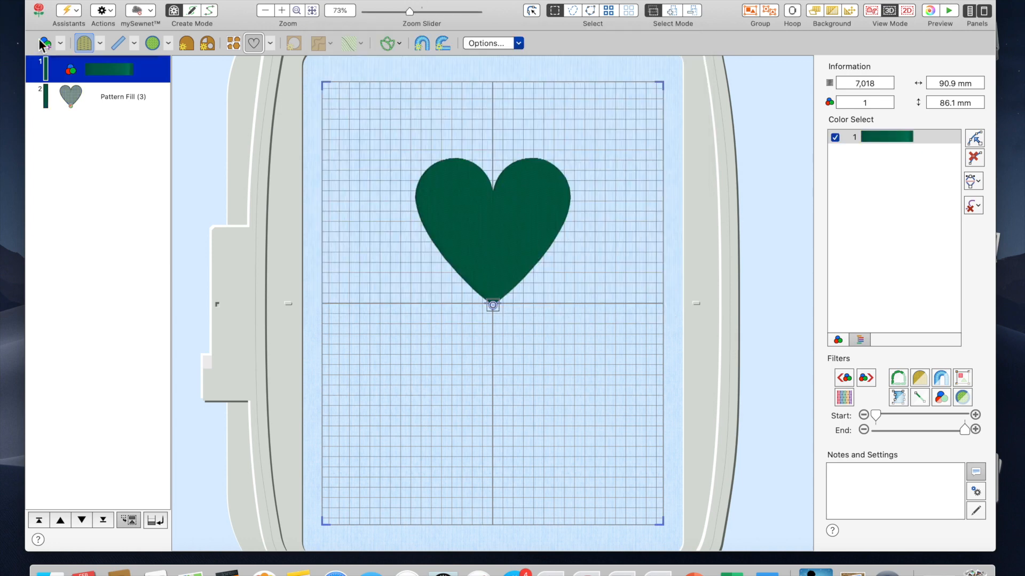
Step: Duplicate the green heart, move the copy below and to the right of the original, and rotate it about a quarter turn clockwise
click(140, 98)
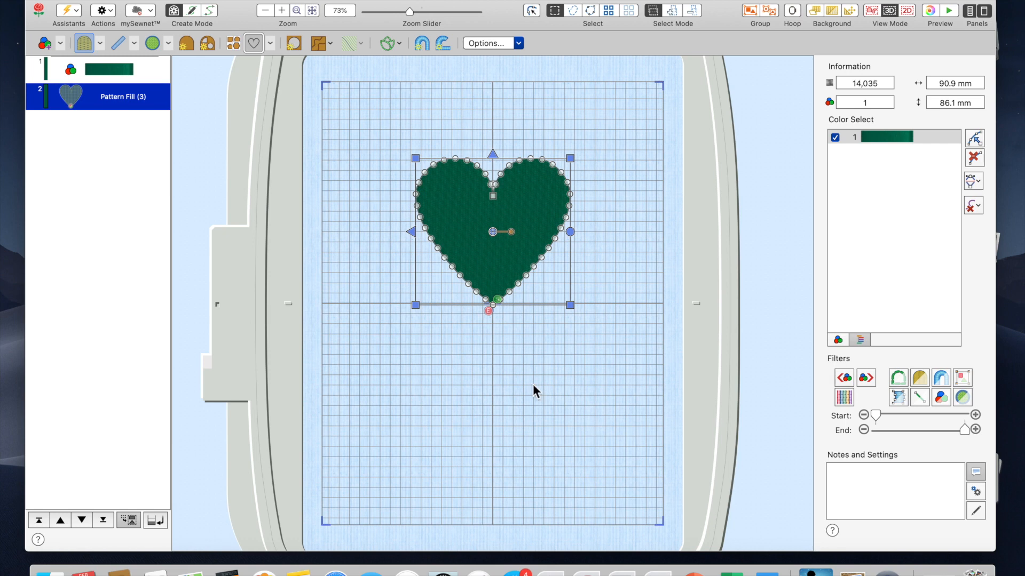
key(super+d)
drag(539, 201, 591, 338)
drag(631, 374, 547, 442)
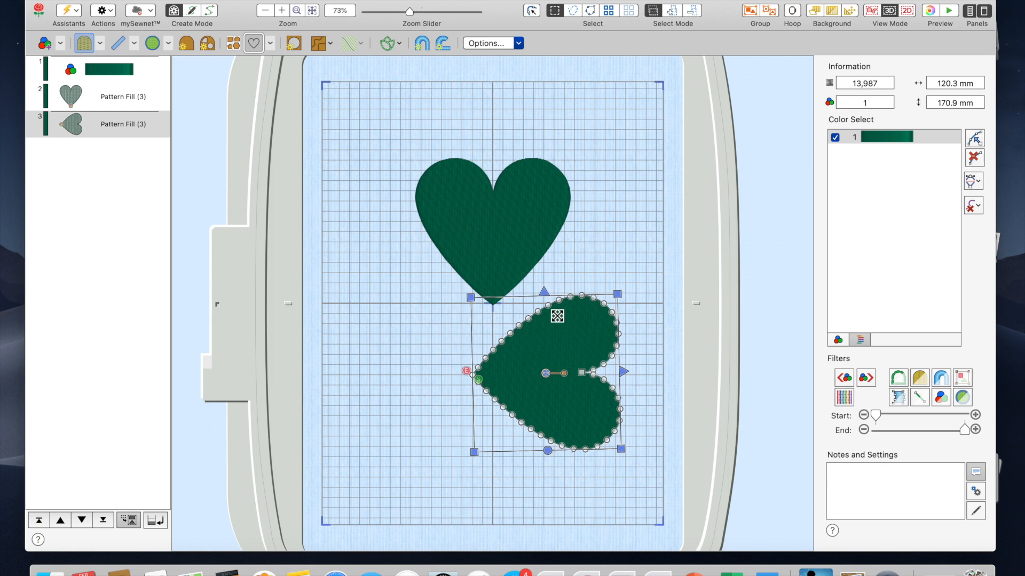
Step: Position the rotated heart beside the first with its point near the hoop centre, fine-tuning its rotation
drag(567, 331, 587, 273)
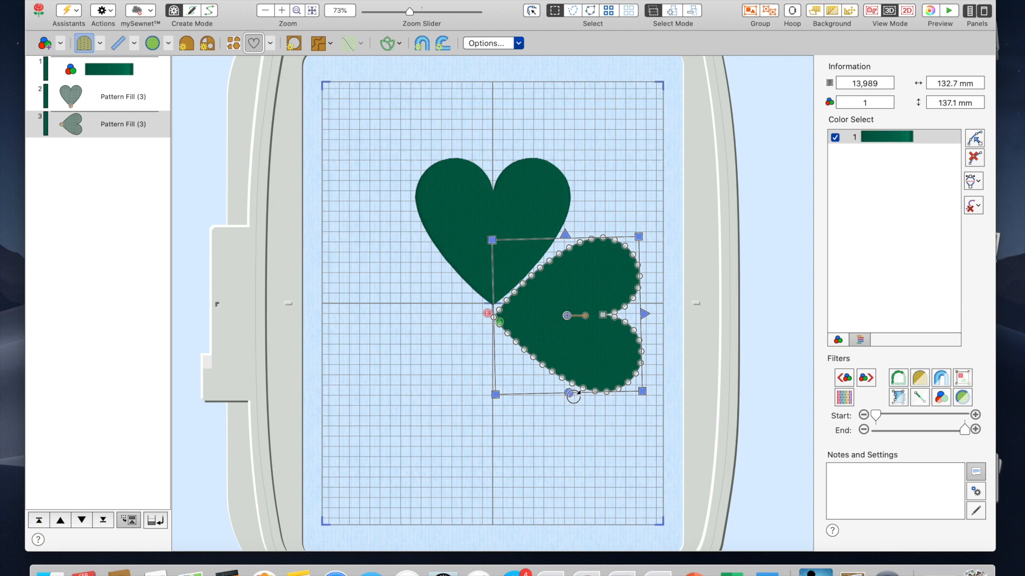
mouse_move(572, 396)
mouse_down()
mouse_move(533, 412)
mouse_move(568, 399)
mouse_up()
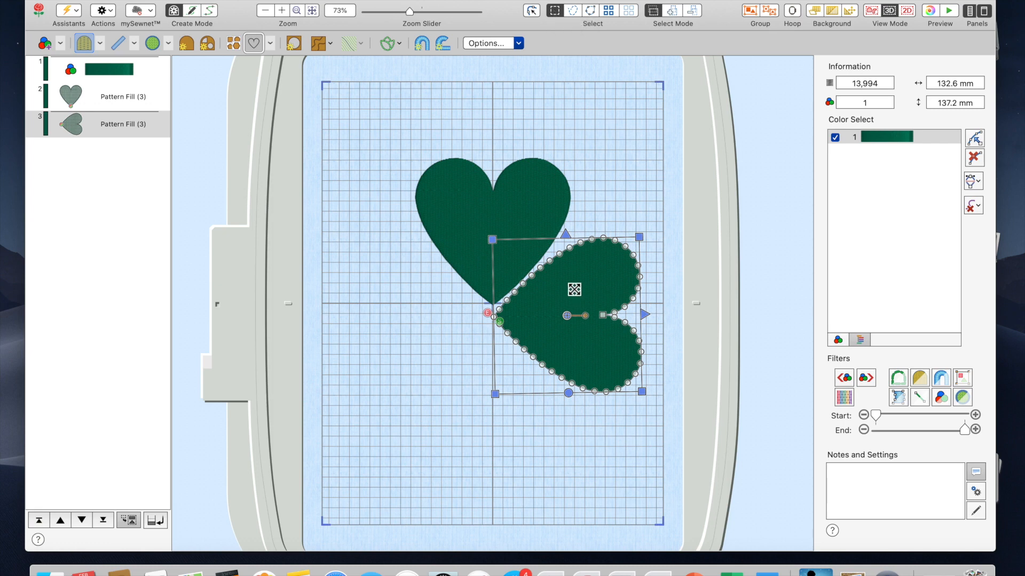
mouse_move(575, 290)
mouse_down()
mouse_move(545, 299)
mouse_move(507, 348)
mouse_move(593, 281)
mouse_move(565, 291)
mouse_move(576, 290)
mouse_up()
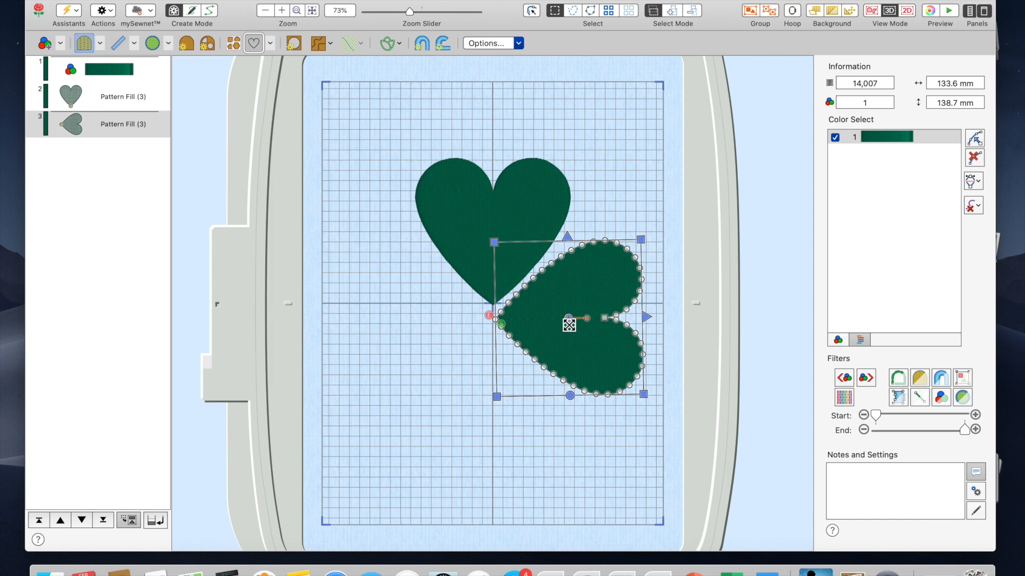
Step: Nudge the rotated heart slightly upward so it sits closer to the first heart's point
drag(569, 319, 568, 309)
drag(568, 309, 573, 324)
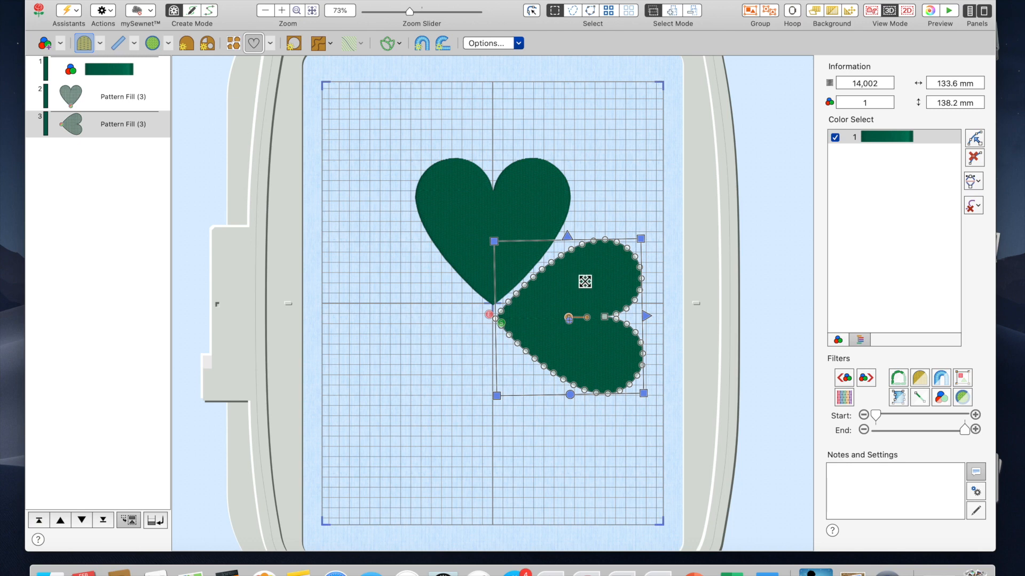
Step: Paste a copy of the rotated heart, mirror it horizontally and place it on the opposite side of the hoop centre
key(super+v)
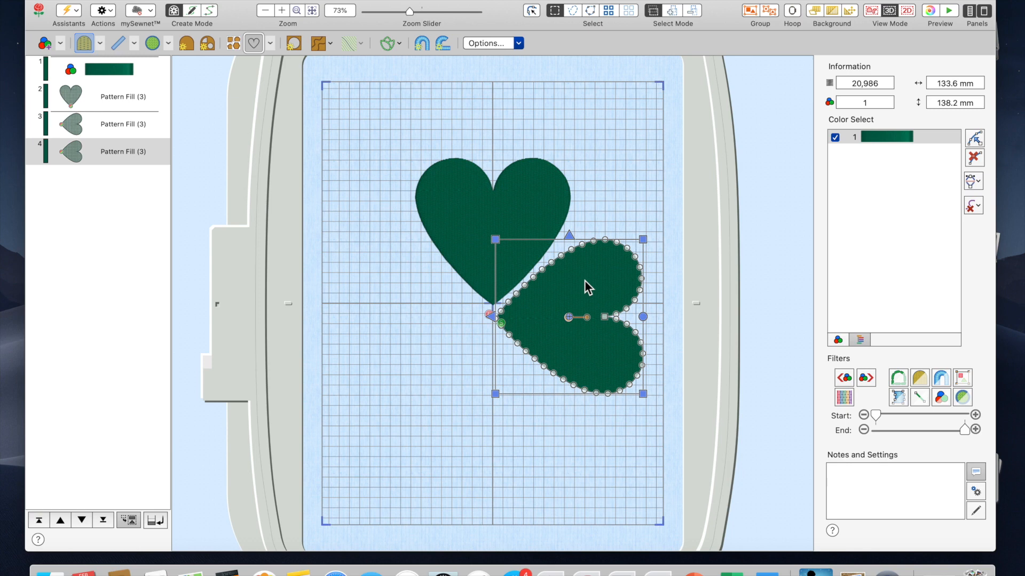
click(491, 319)
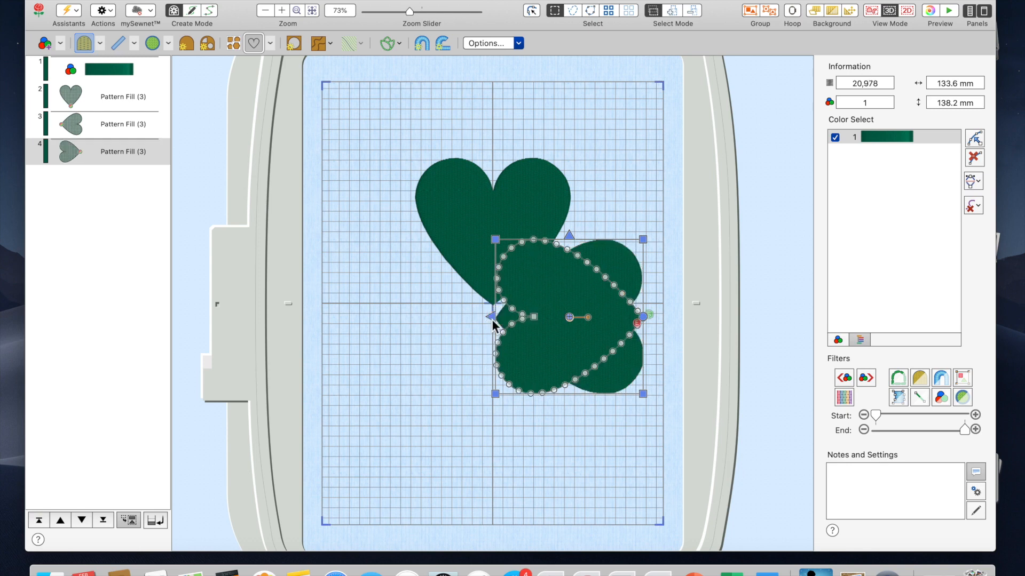
drag(579, 290, 428, 288)
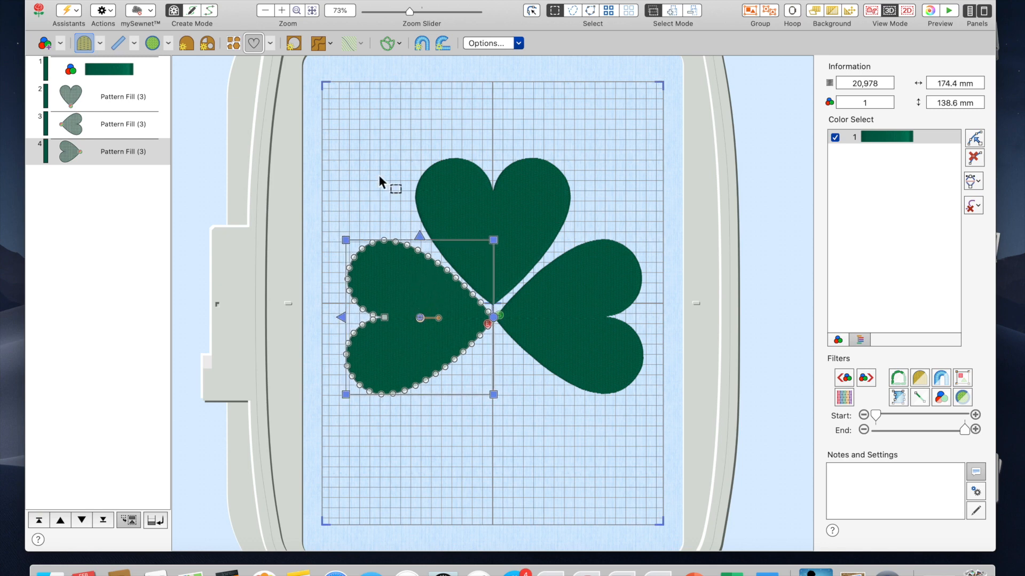
click(369, 150)
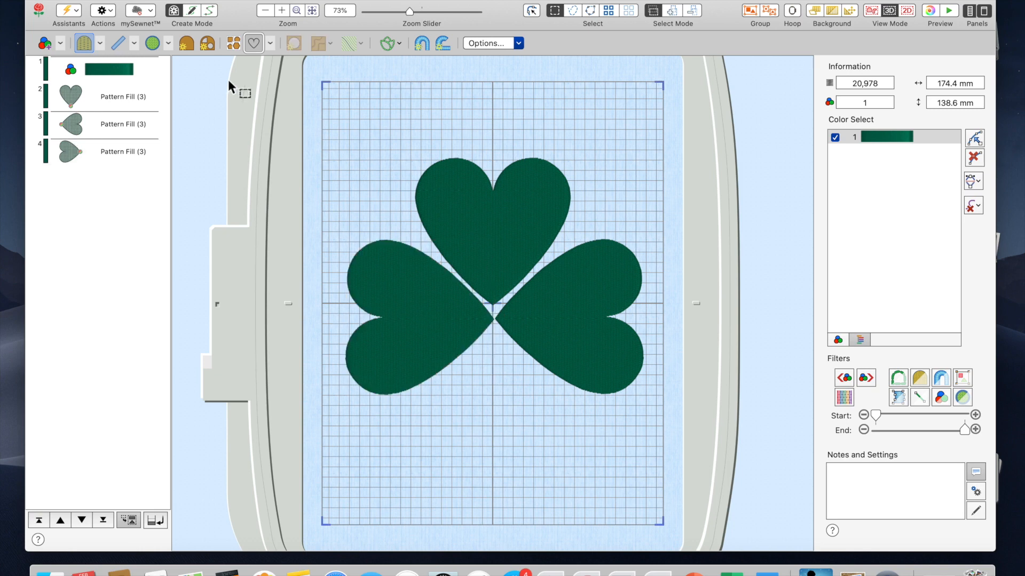
Step: Turn off the fill and set the line type to Triple Stitch for drawing a stem
click(90, 43)
click(134, 42)
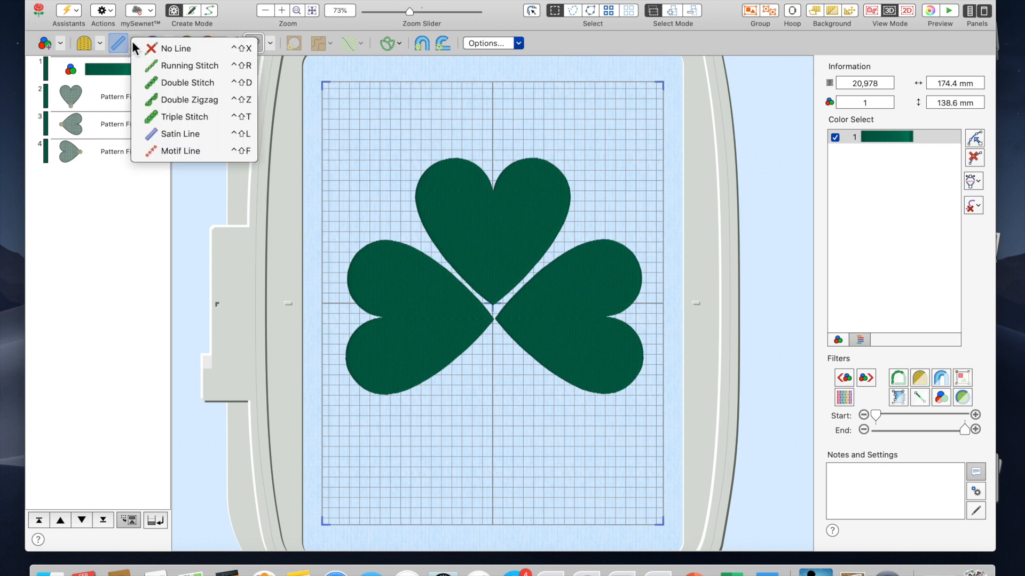
click(168, 120)
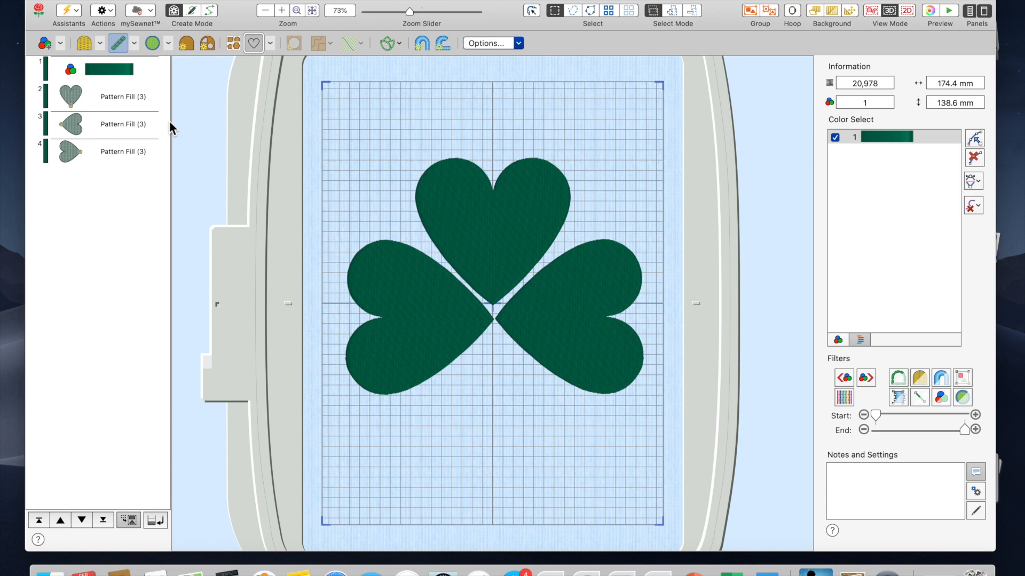
Step: Draw a freehand point line for the stem, running down from where the hearts meet and curving out to the right at its end
click(211, 12)
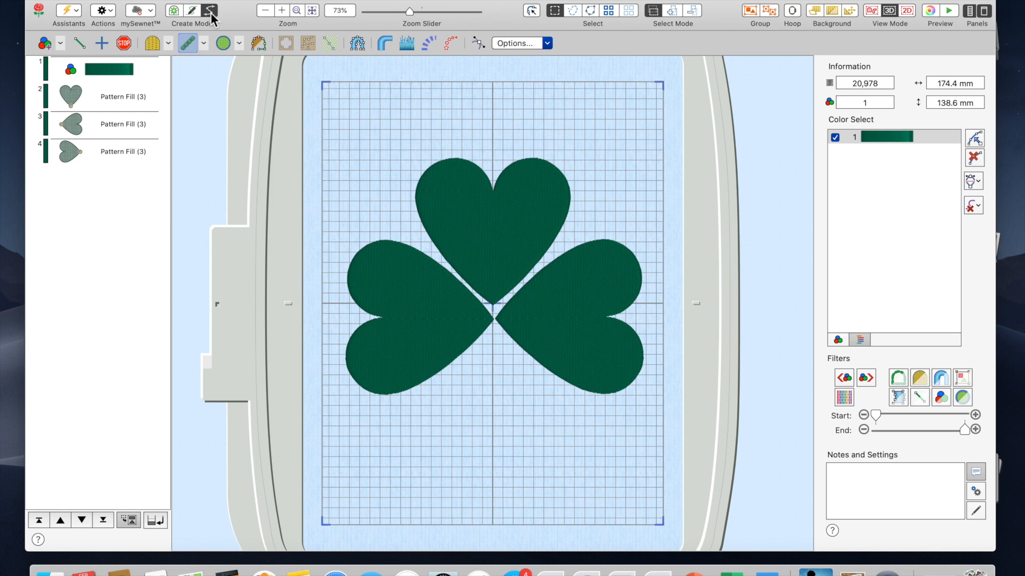
click(493, 306)
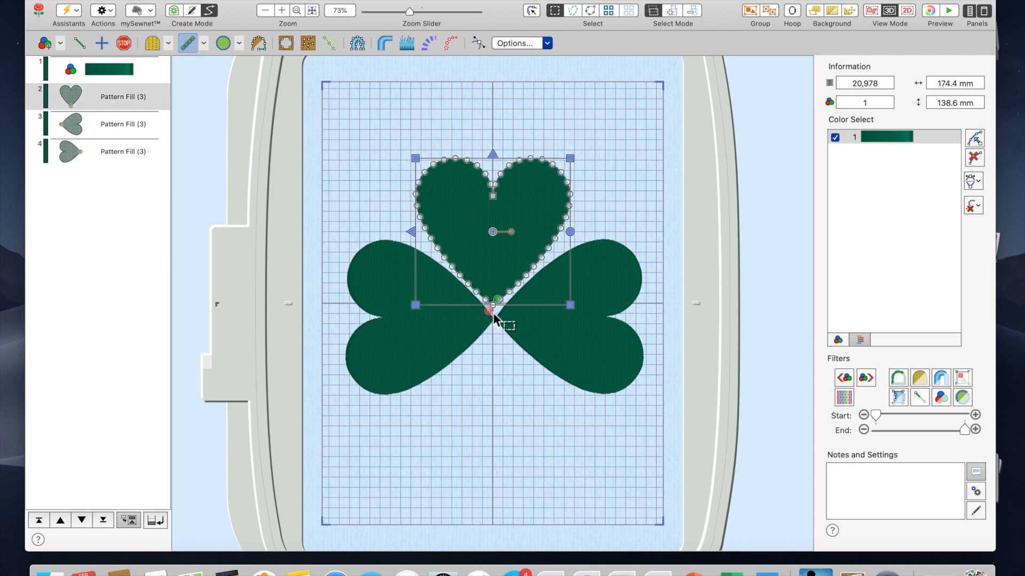
click(259, 43)
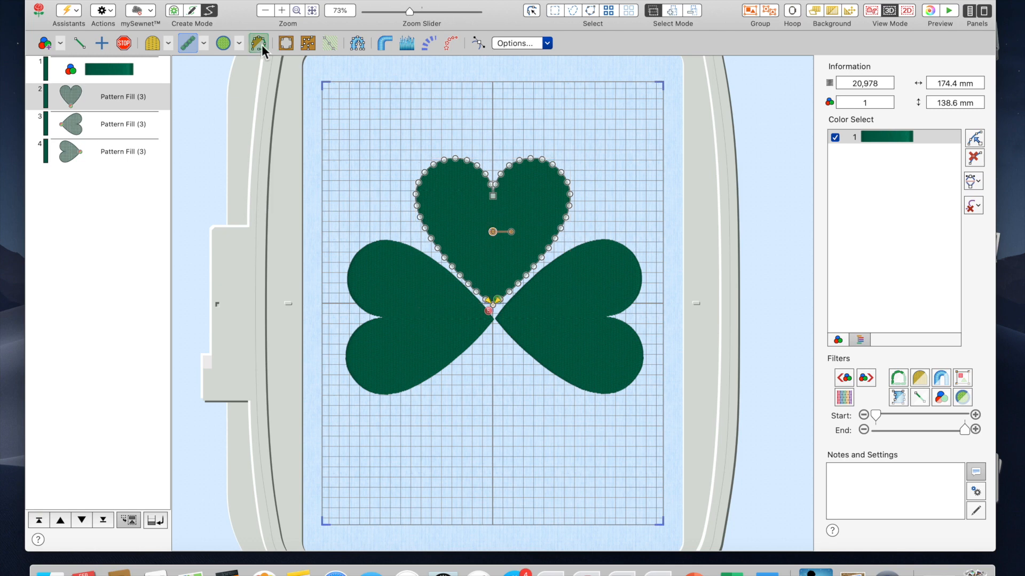
click(494, 312)
click(491, 355)
click(513, 432)
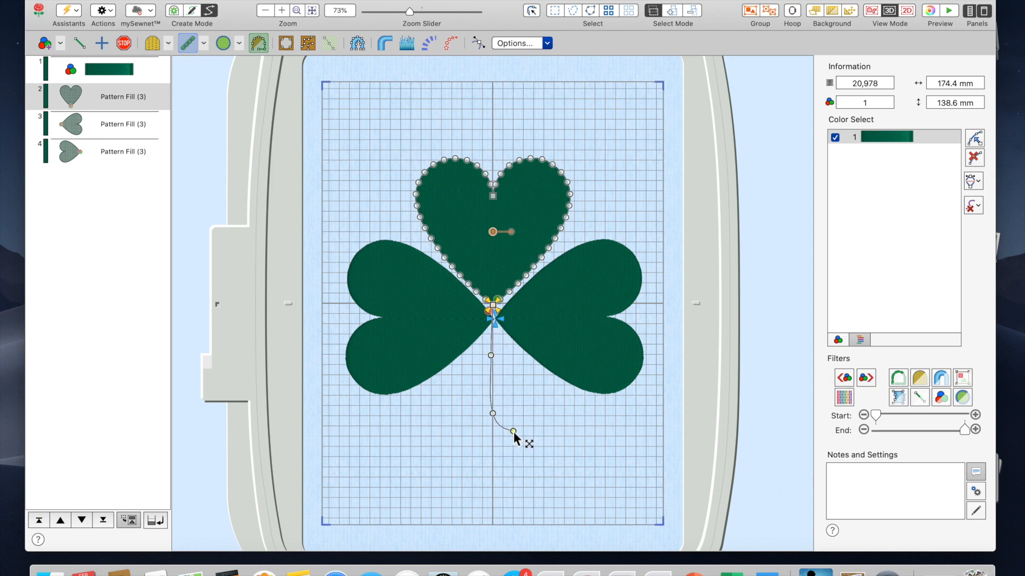
click(552, 445)
Step: Edit the stem's points so it runs straight down and bends smoothly into its curved end
click(533, 12)
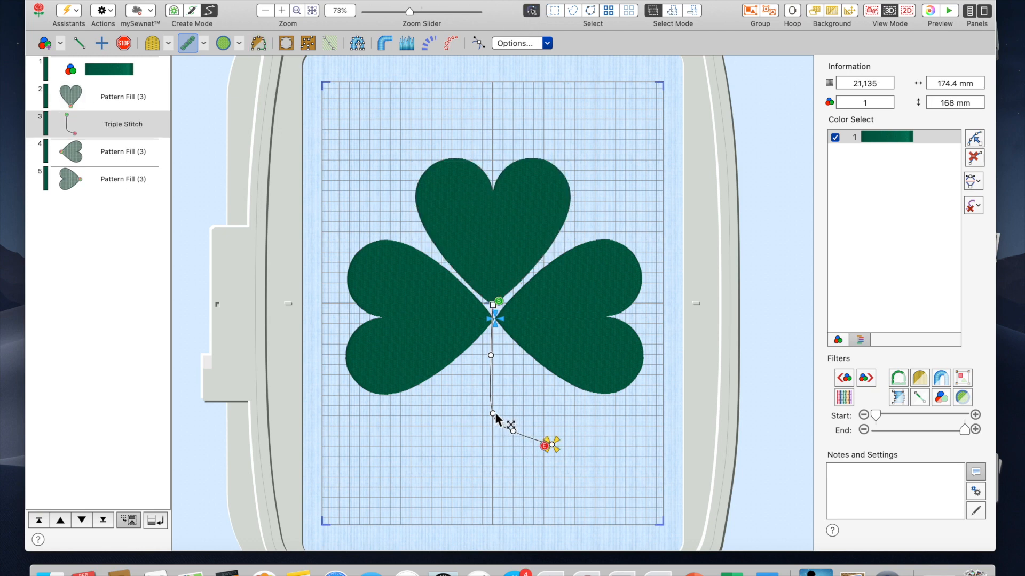
drag(493, 411, 492, 394)
drag(489, 354, 491, 357)
drag(491, 358, 491, 357)
drag(492, 395, 519, 440)
click(120, 76)
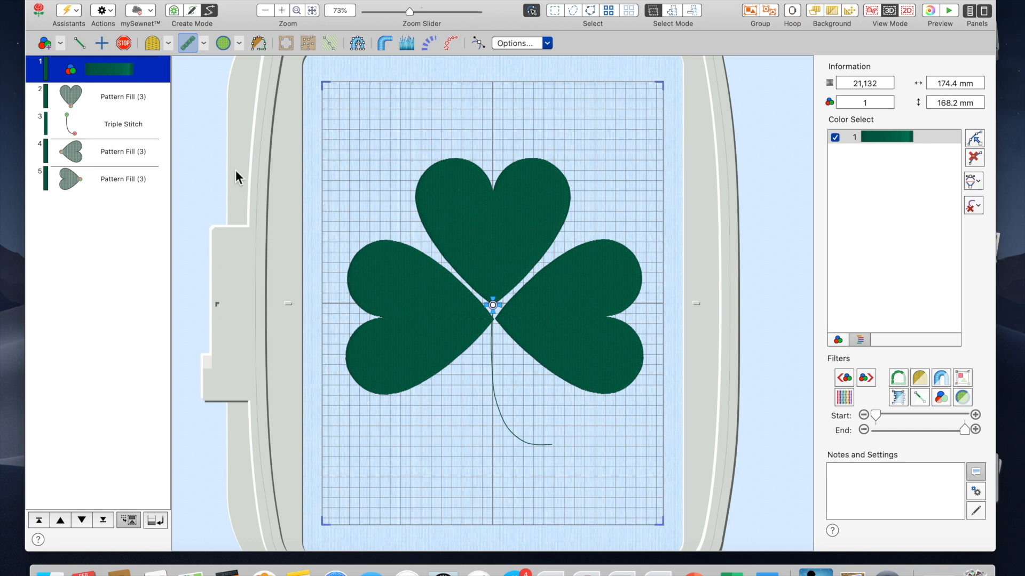
Step: Change the stem's line type from Triple Stitch to Satin Line in its properties
click(123, 123)
right_click(123, 123)
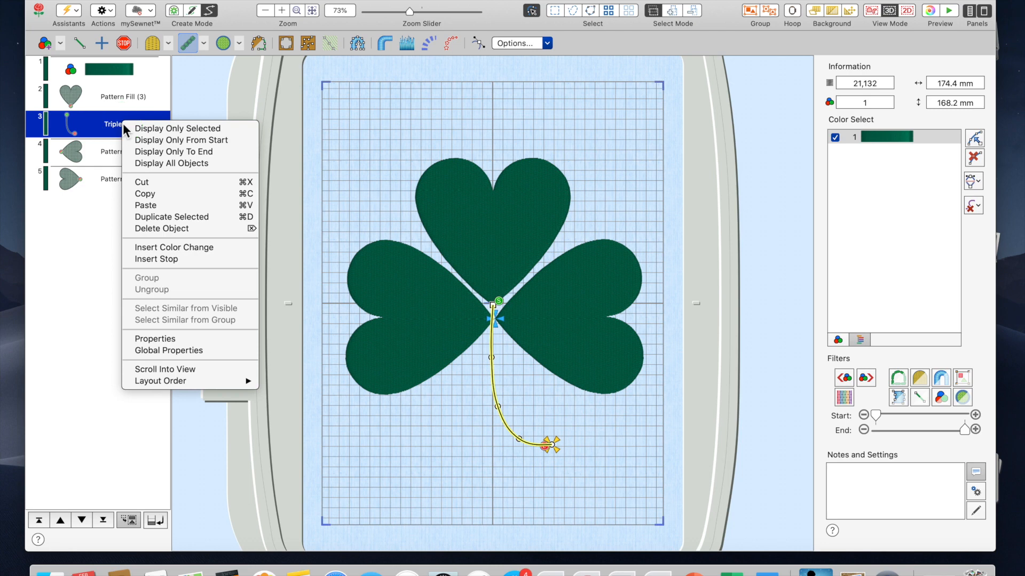
click(123, 123)
right_click(122, 124)
click(170, 338)
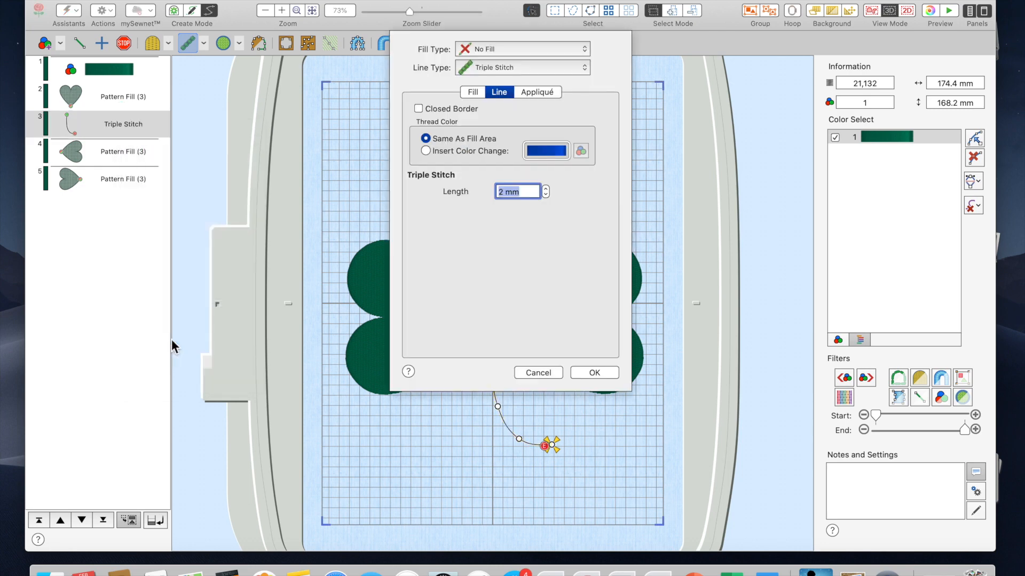
click(584, 69)
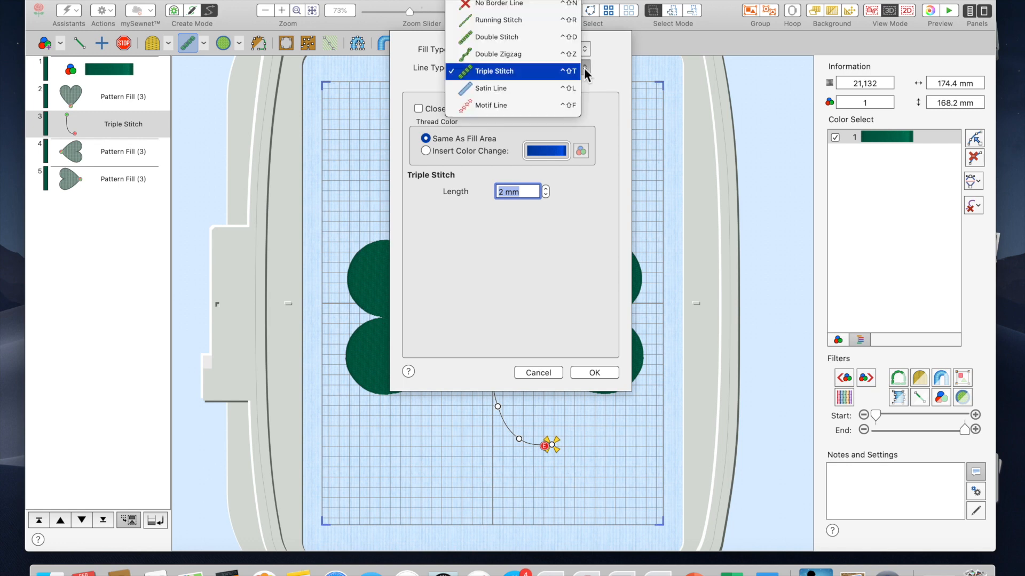
click(562, 91)
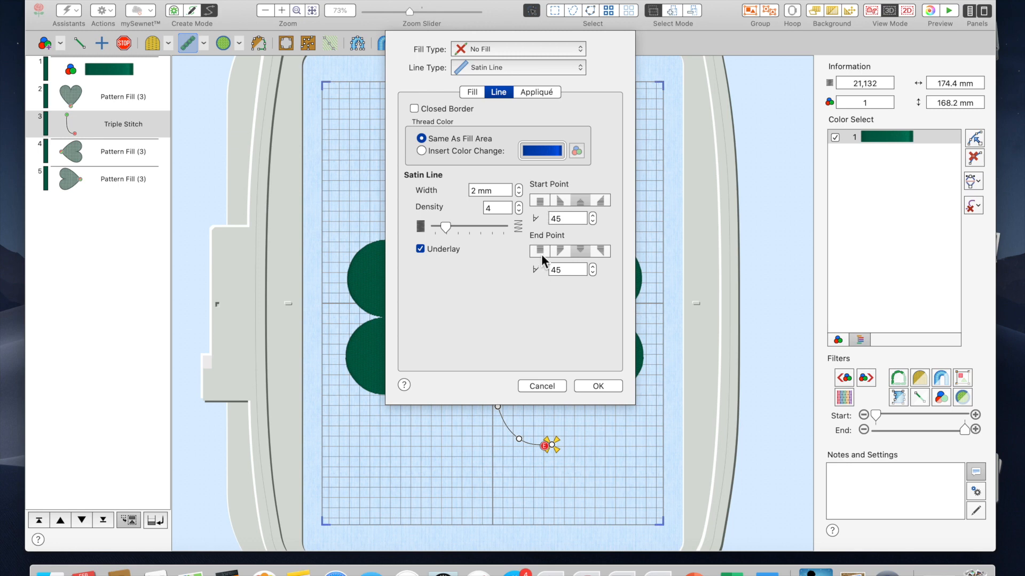
click(598, 386)
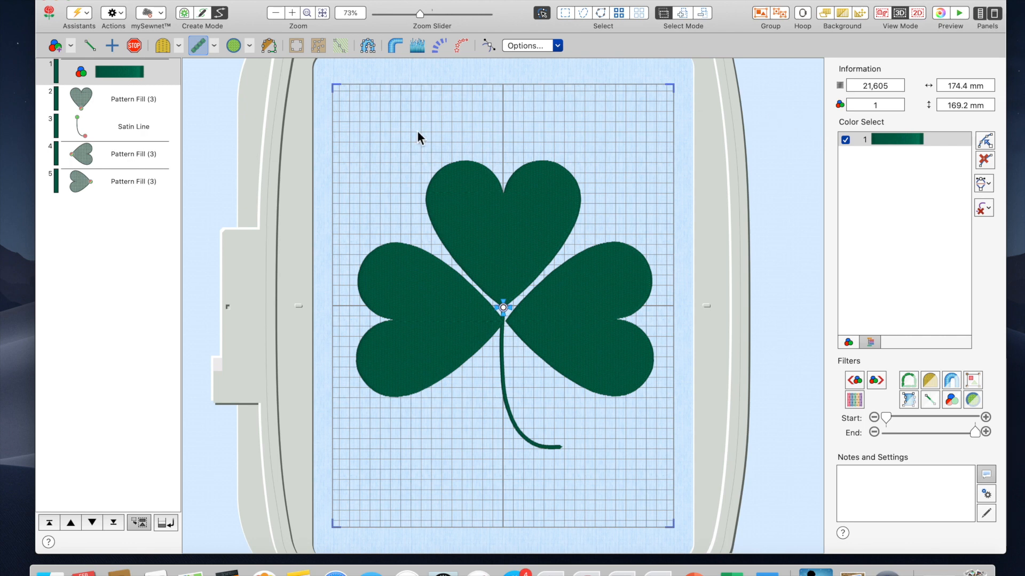
Step: Rotate the right-hand heart slightly clockwise so its point meets the upper end of the stem
click(144, 155)
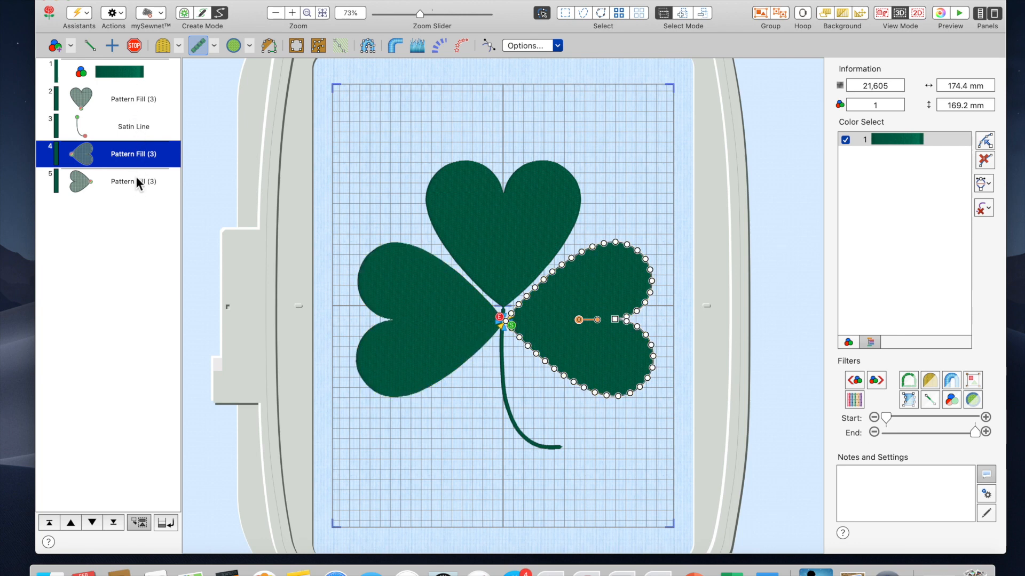
click(144, 140)
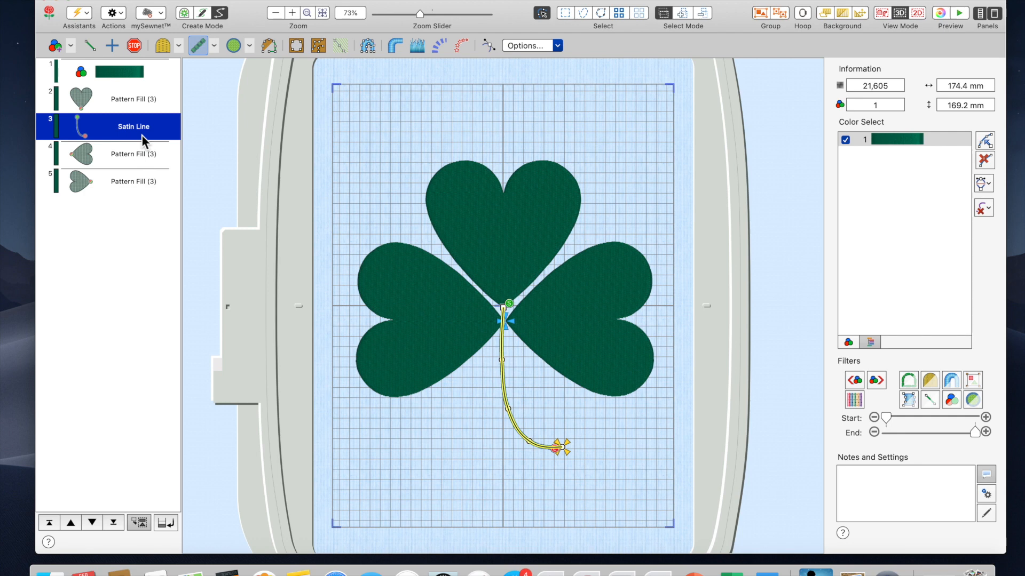
click(564, 14)
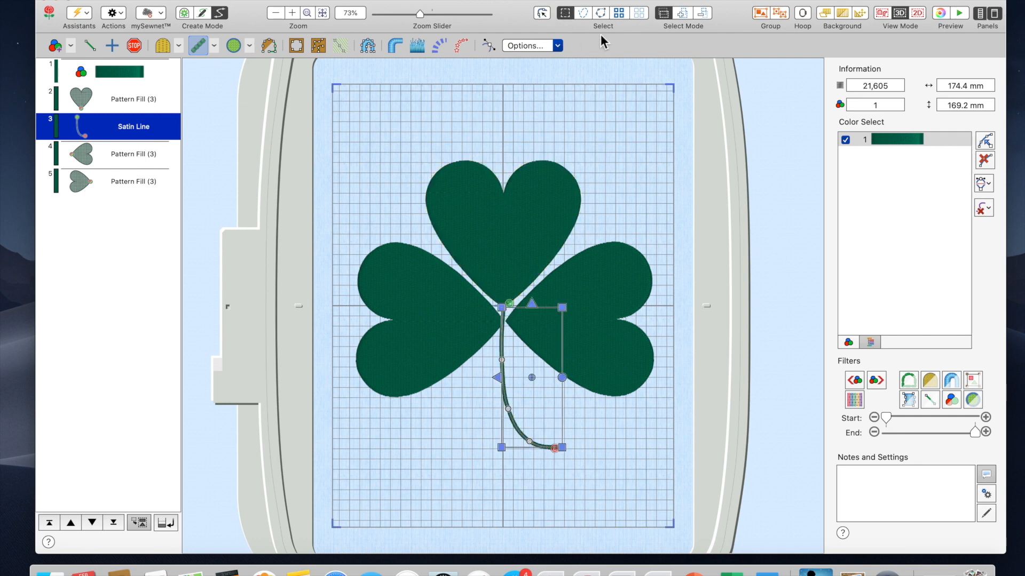
click(117, 154)
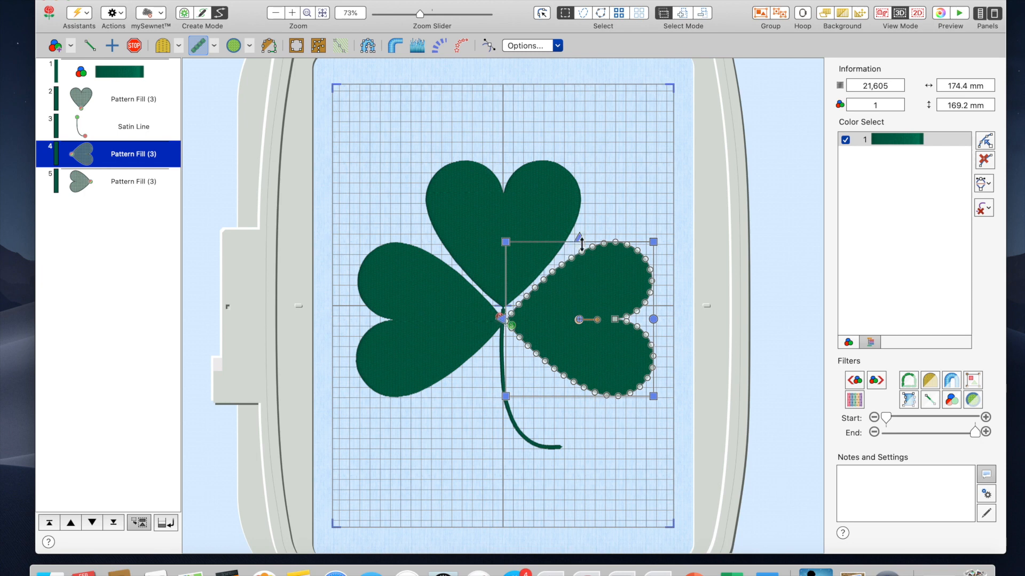
click(503, 321)
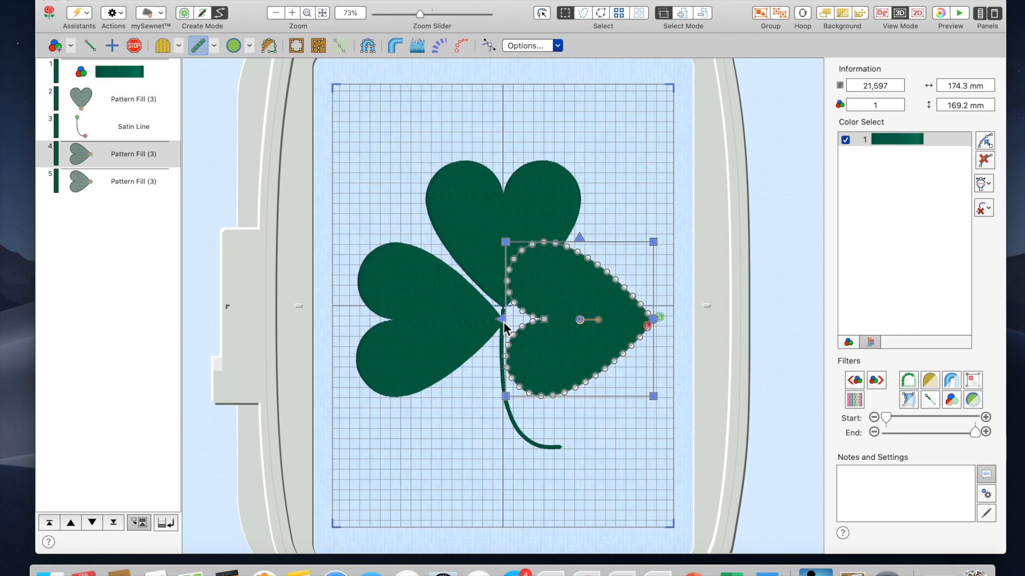
click(504, 321)
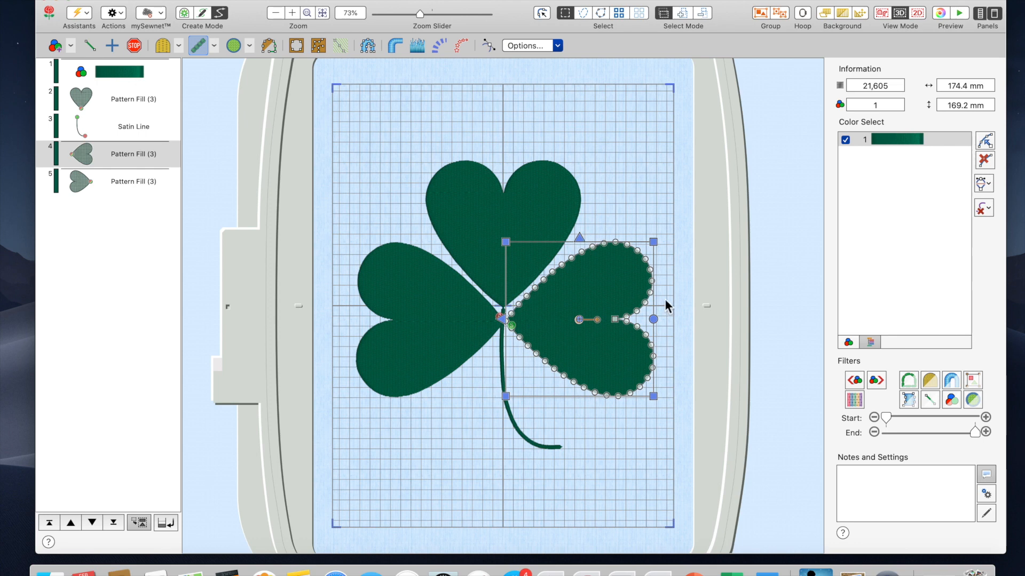
drag(656, 320, 608, 307)
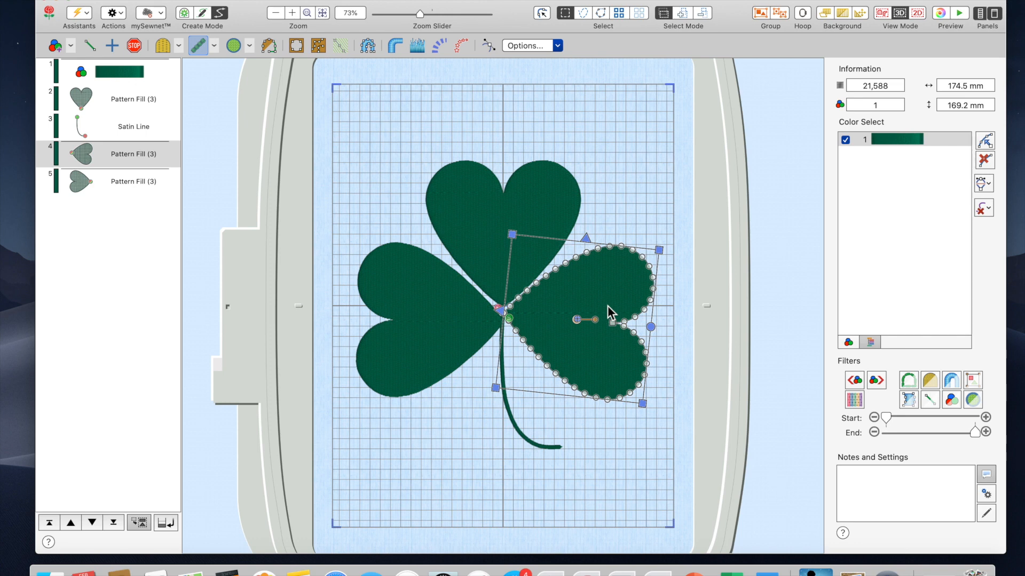
Step: Delete the left-hand heart from the design
click(149, 183)
right_click(148, 183)
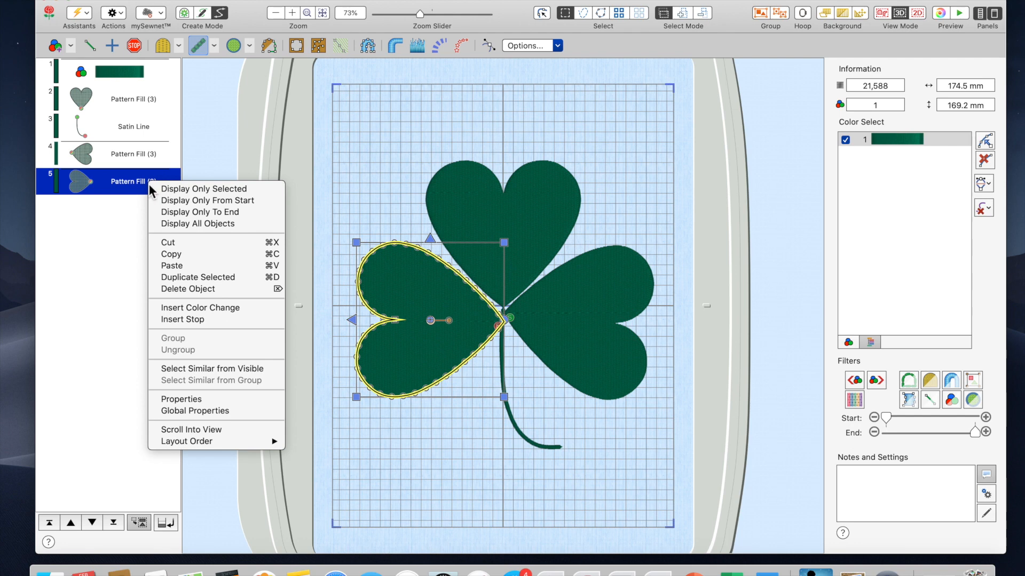
click(197, 293)
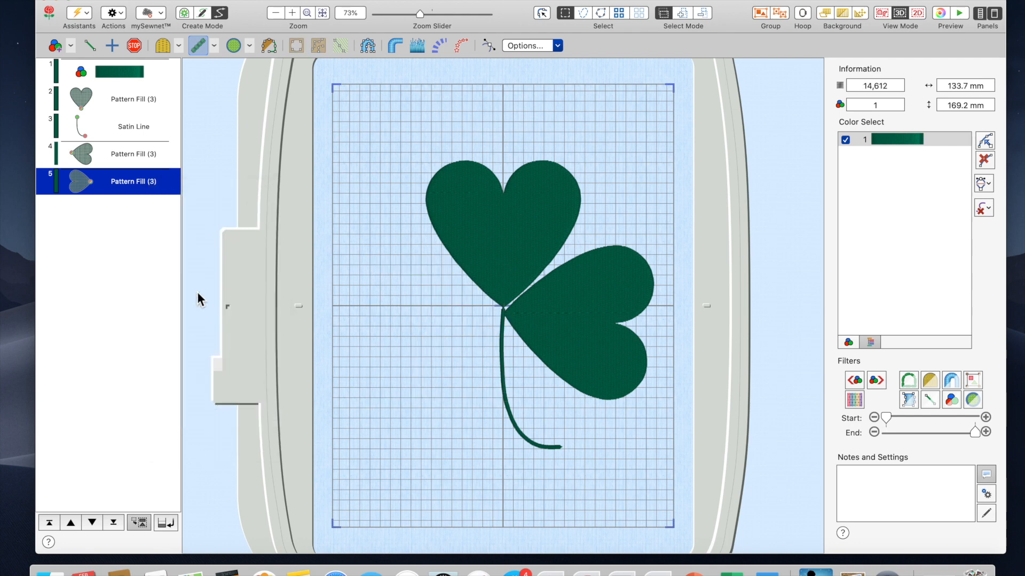
Step: Copy the adjusted right-hand heart, mirror the pasted copy horizontally and position it left of the hoop centre with its point at the stem
click(157, 154)
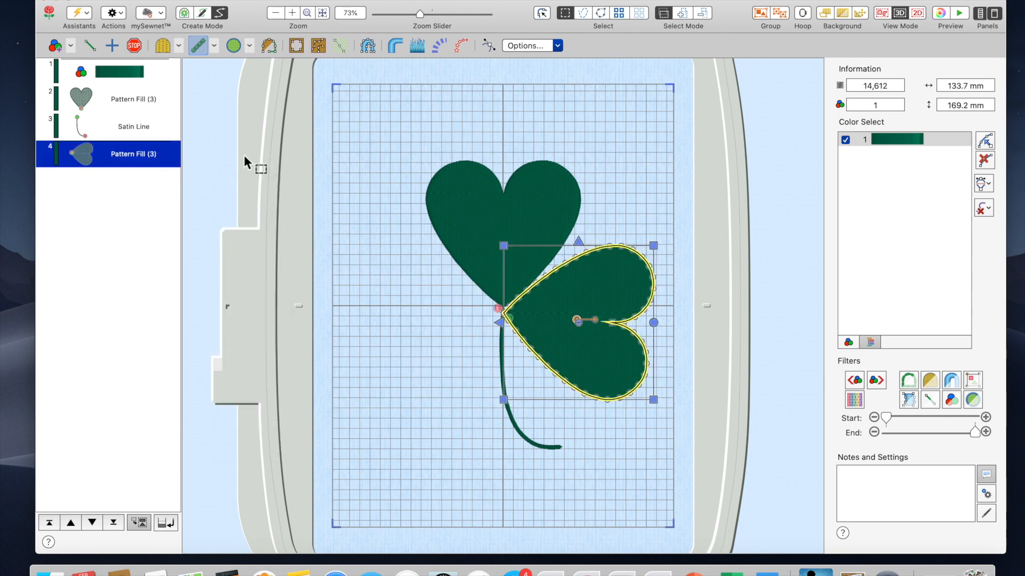
right_click(579, 292)
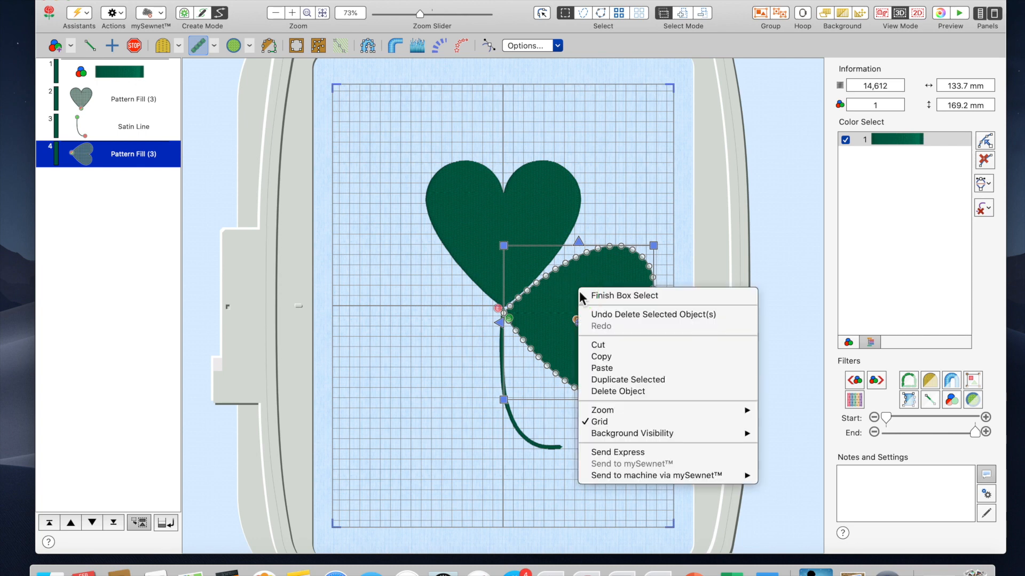
click(607, 356)
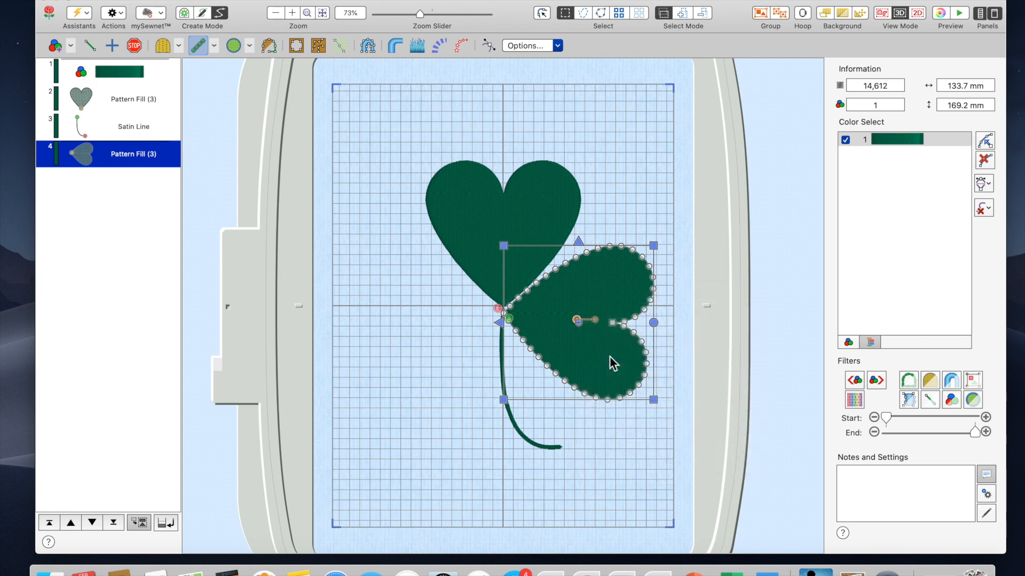
right_click(424, 365)
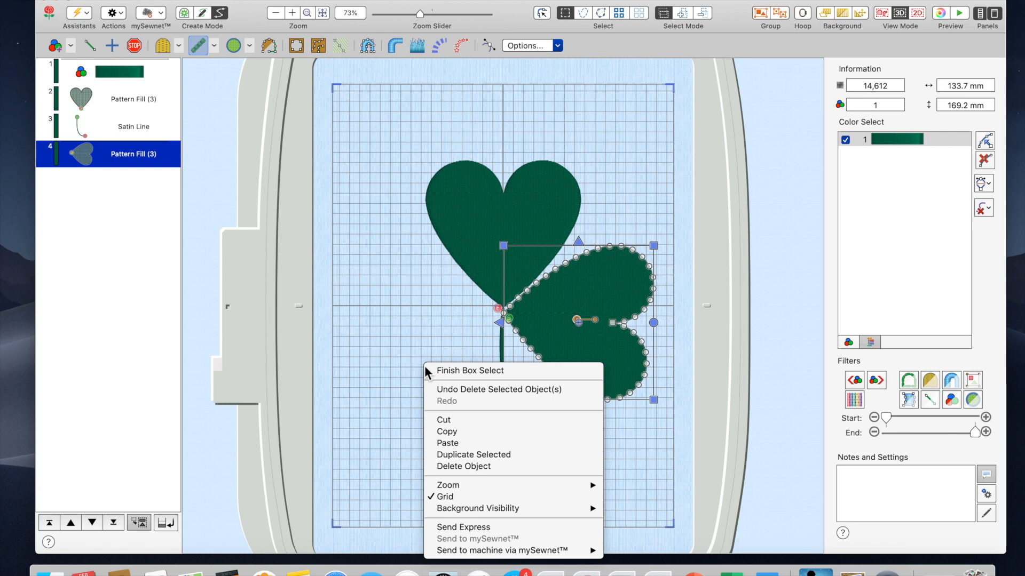
click(444, 443)
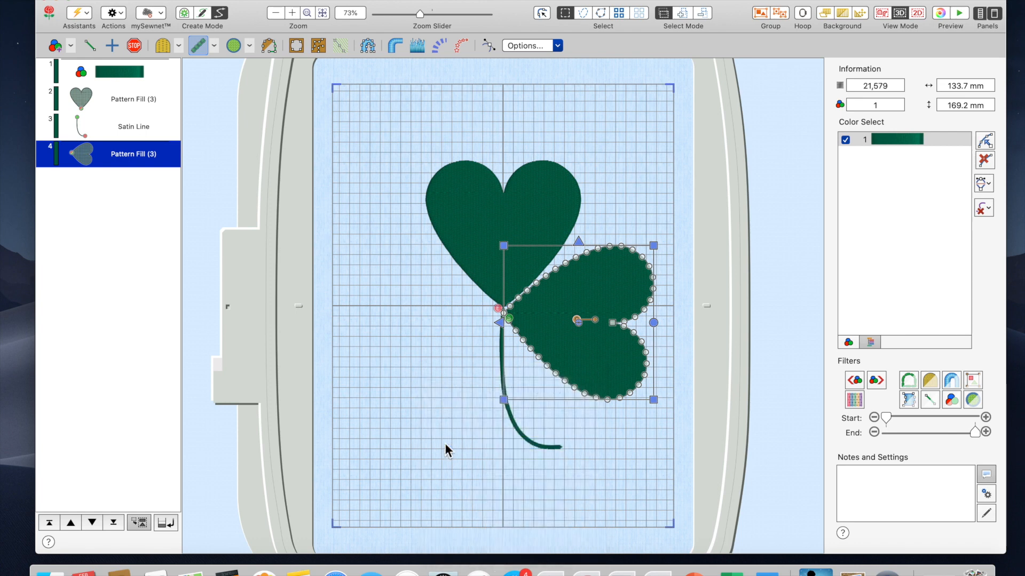
click(501, 323)
drag(579, 294, 448, 294)
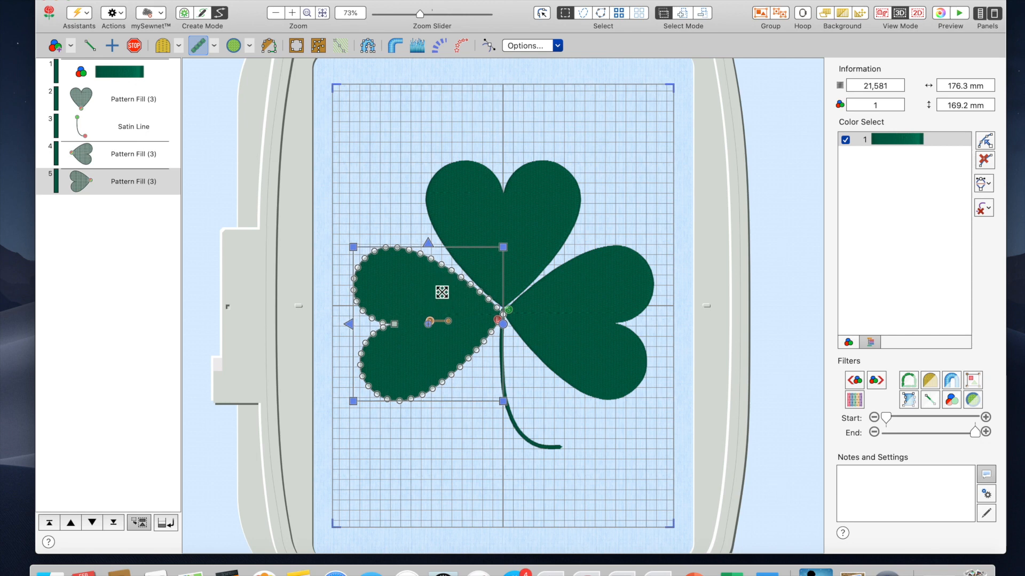
drag(436, 289, 435, 286)
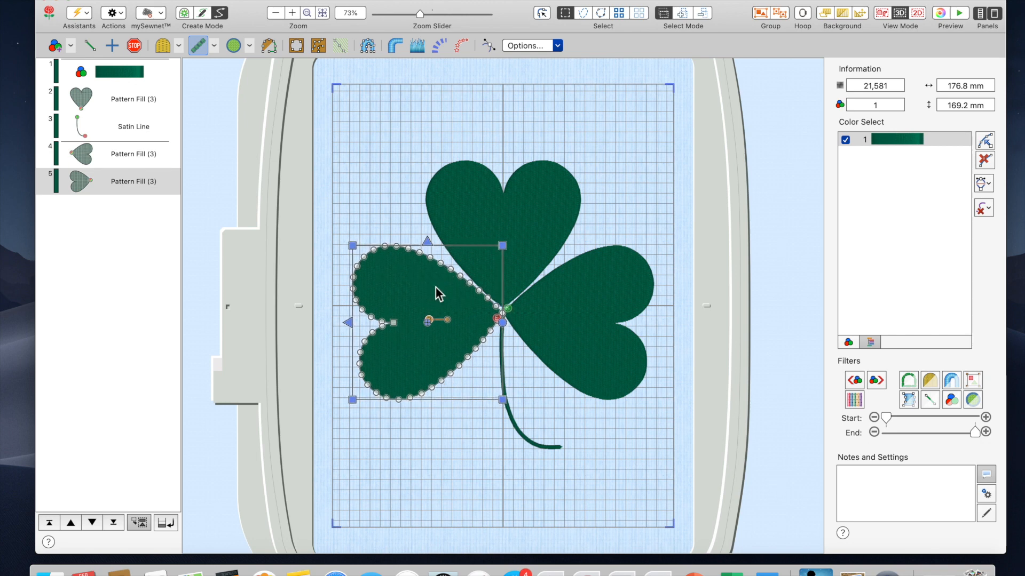
click(618, 96)
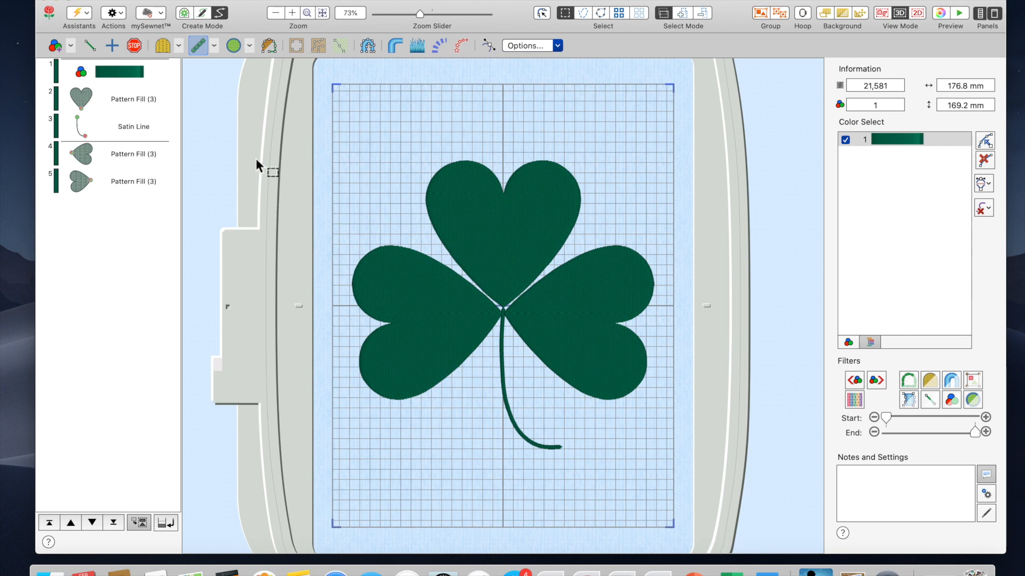
click(166, 0)
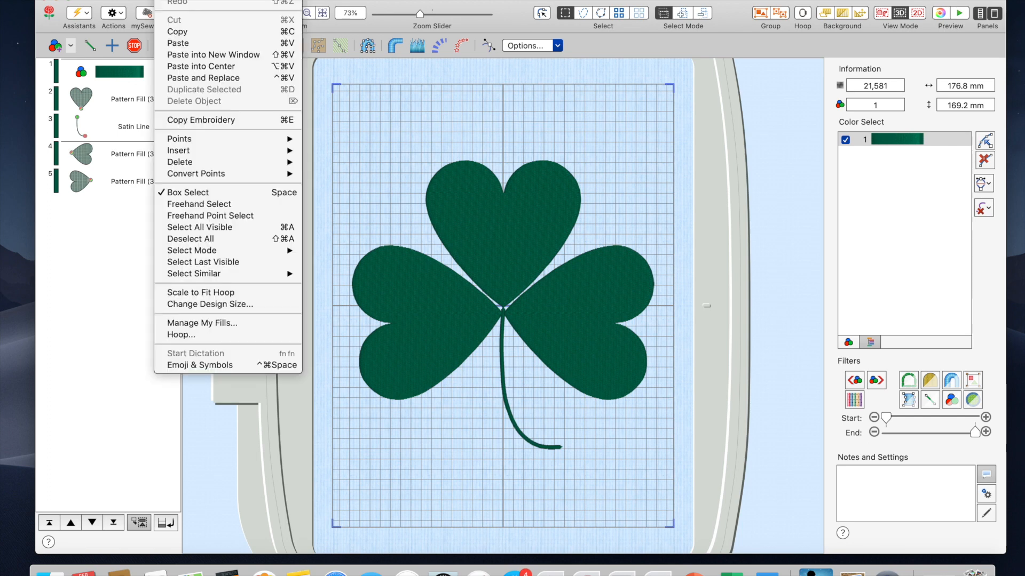
click(206, 304)
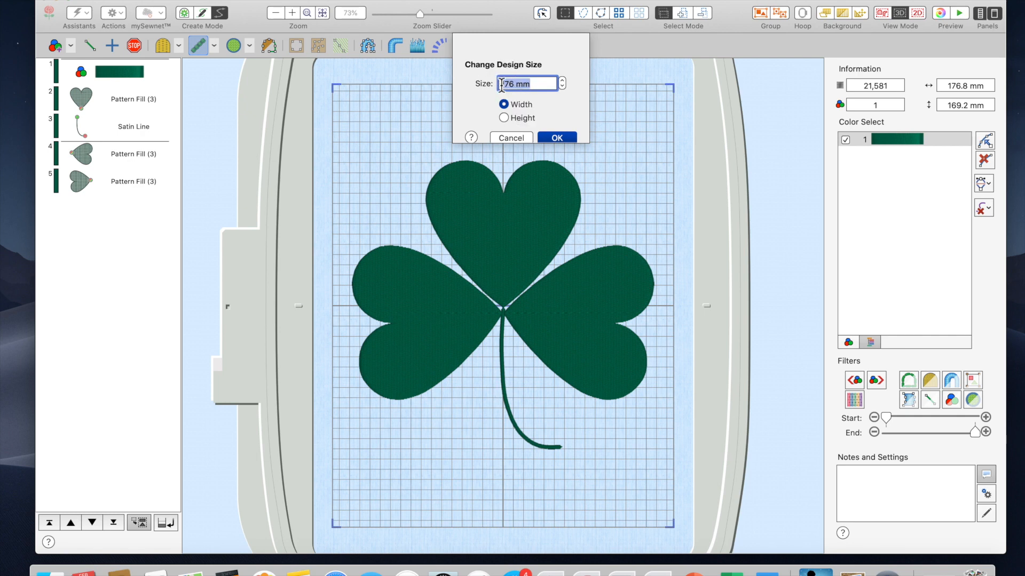
text(65mm)
click(569, 138)
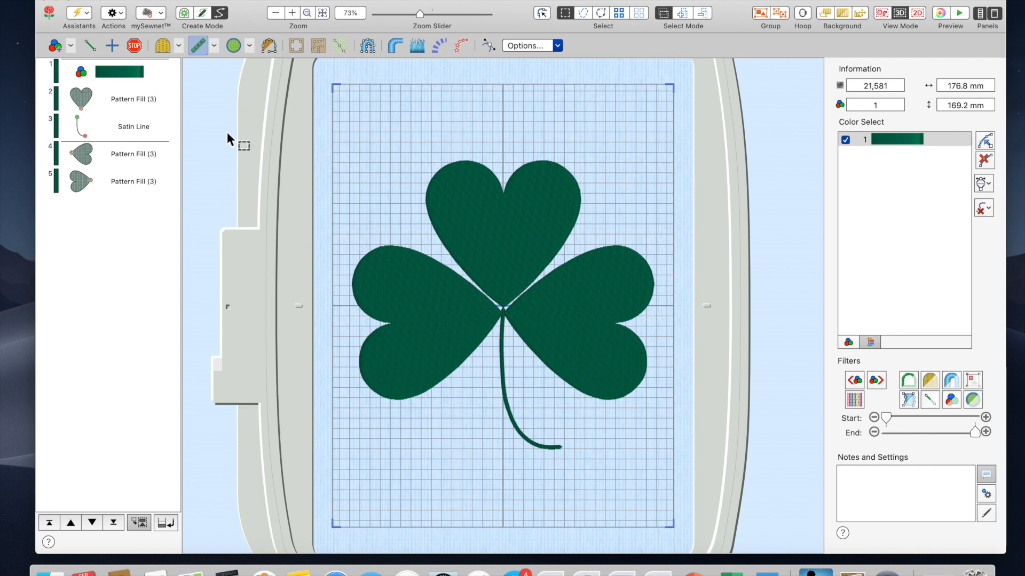
Step: Set all three heart leaves to No Fill with a satin line border, using the Standard Appliqué method
click(126, 101)
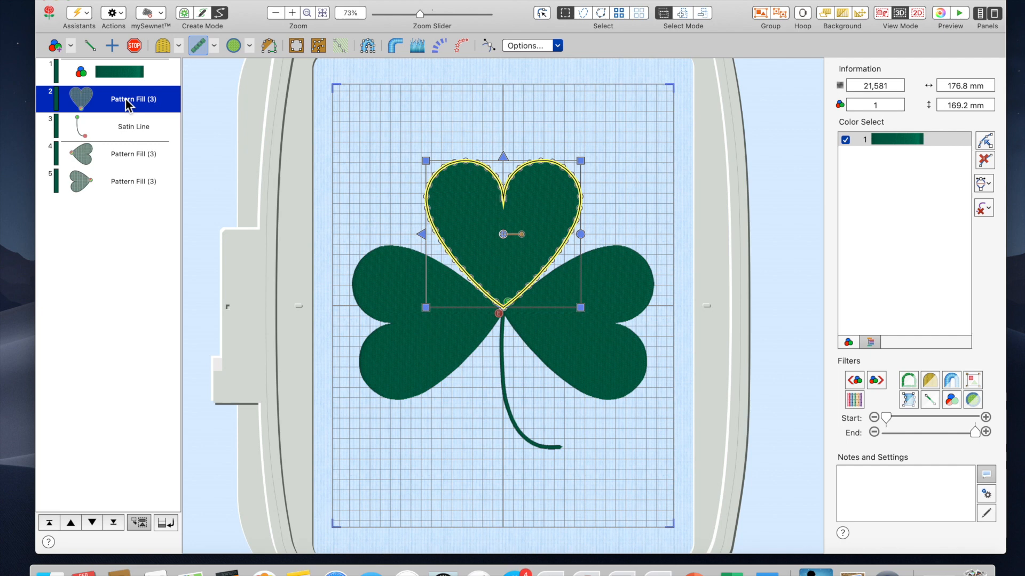
super+click(126, 154)
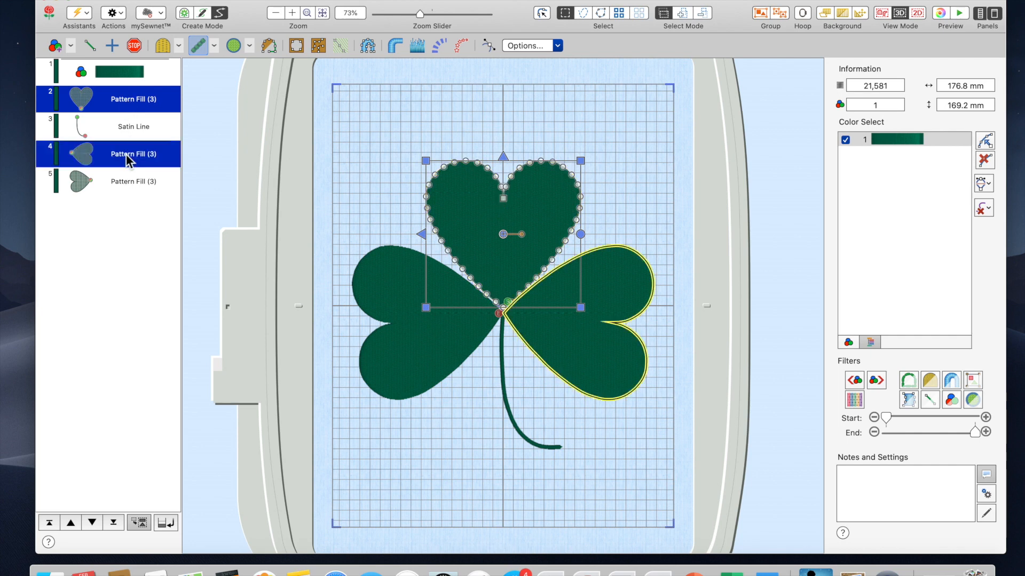
super+click(131, 187)
right_click(130, 187)
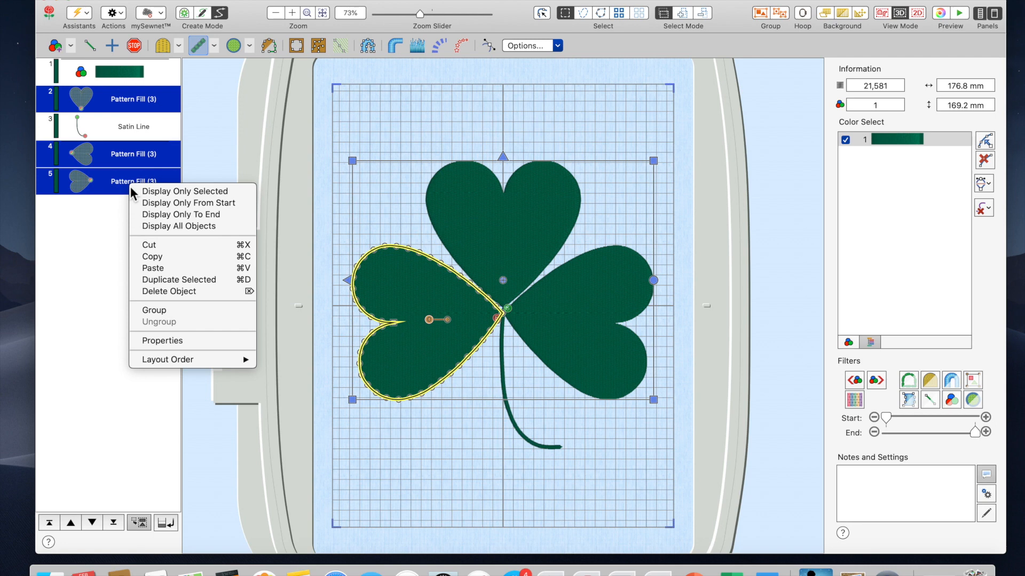
click(147, 341)
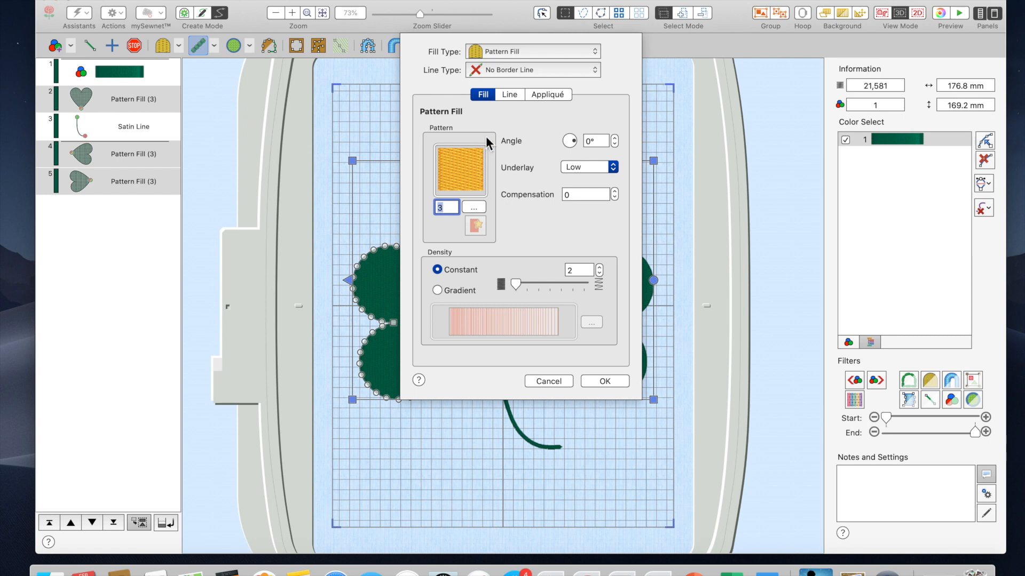
click(596, 50)
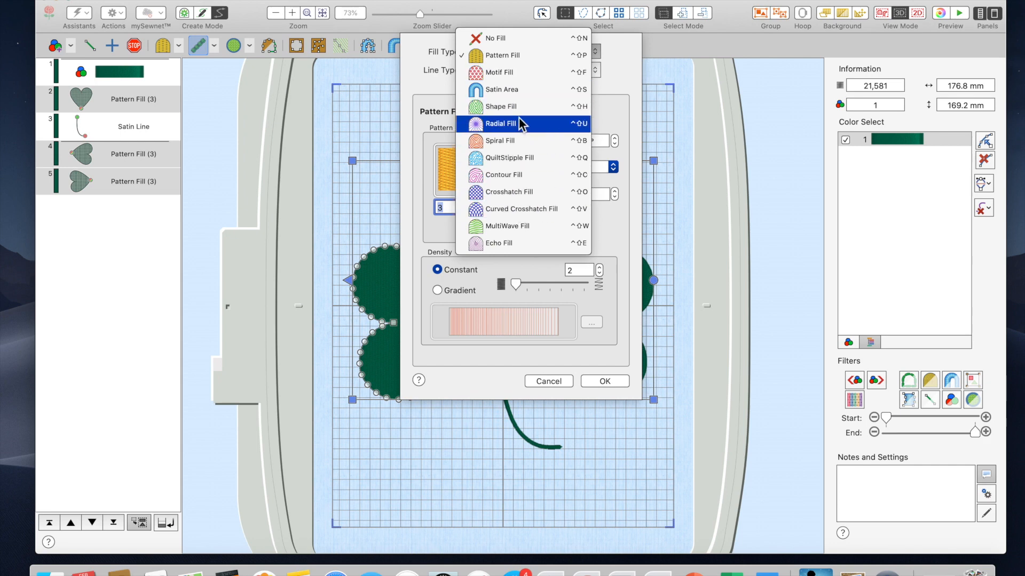
click(505, 40)
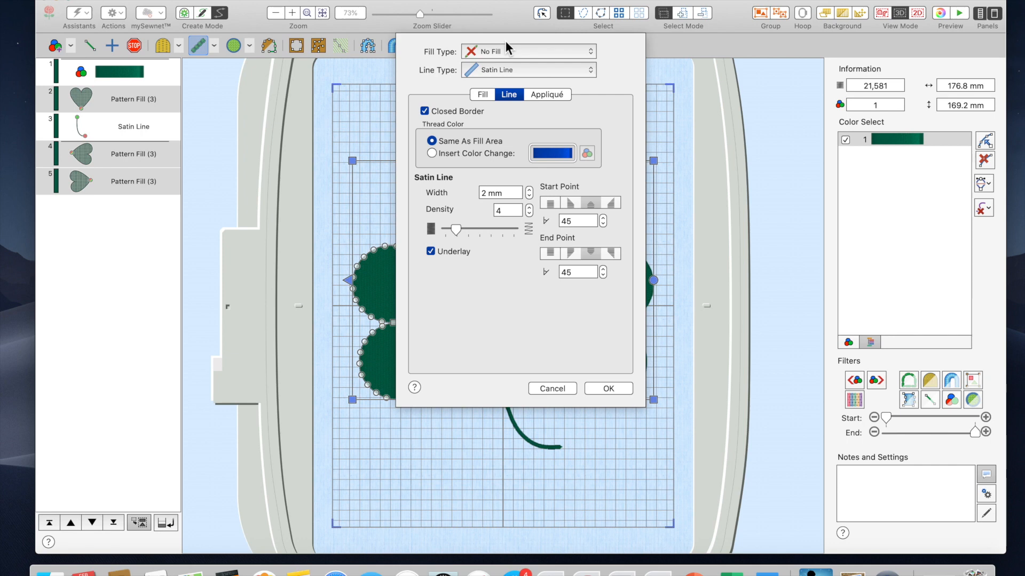
click(550, 96)
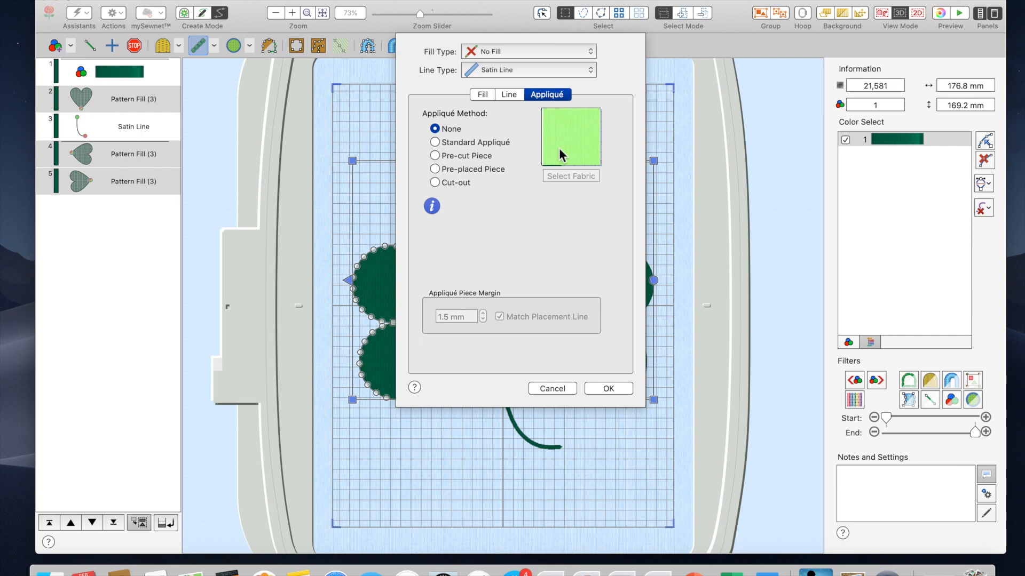
click(435, 143)
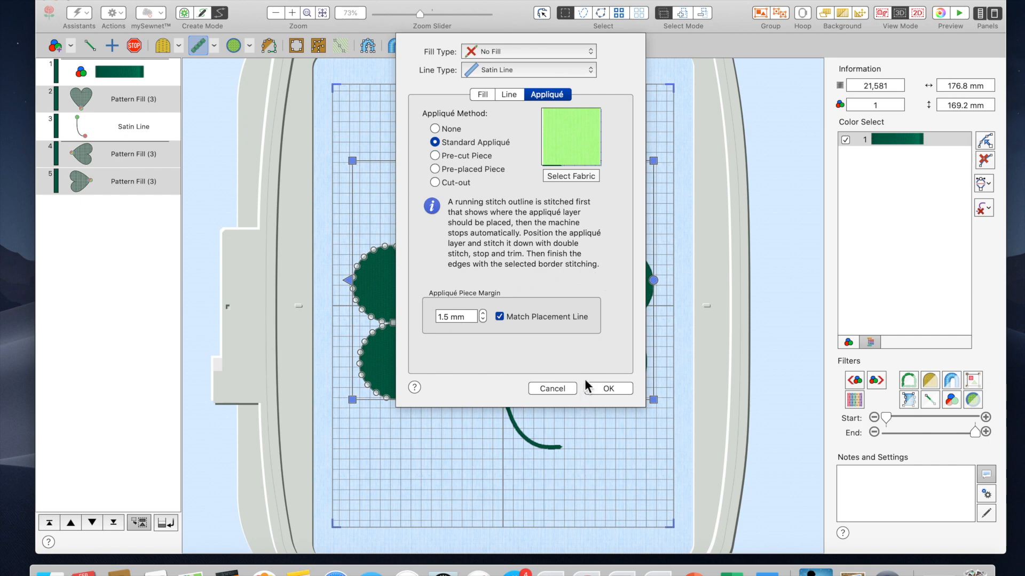
Step: Set the satin line width of the three appliqué leaves to 4 mm, apply the properties and deselect the leaves
click(509, 95)
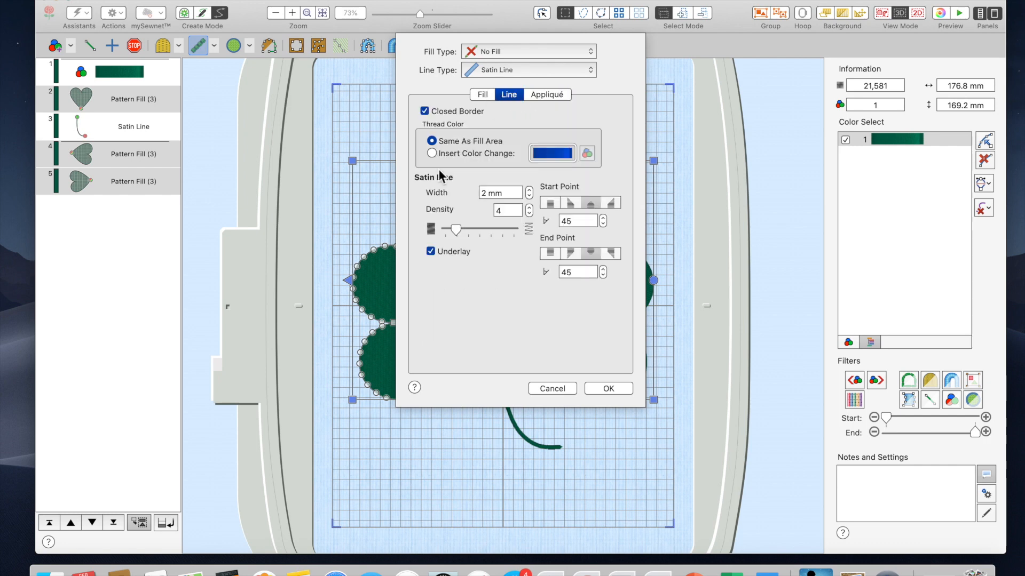
click(486, 194)
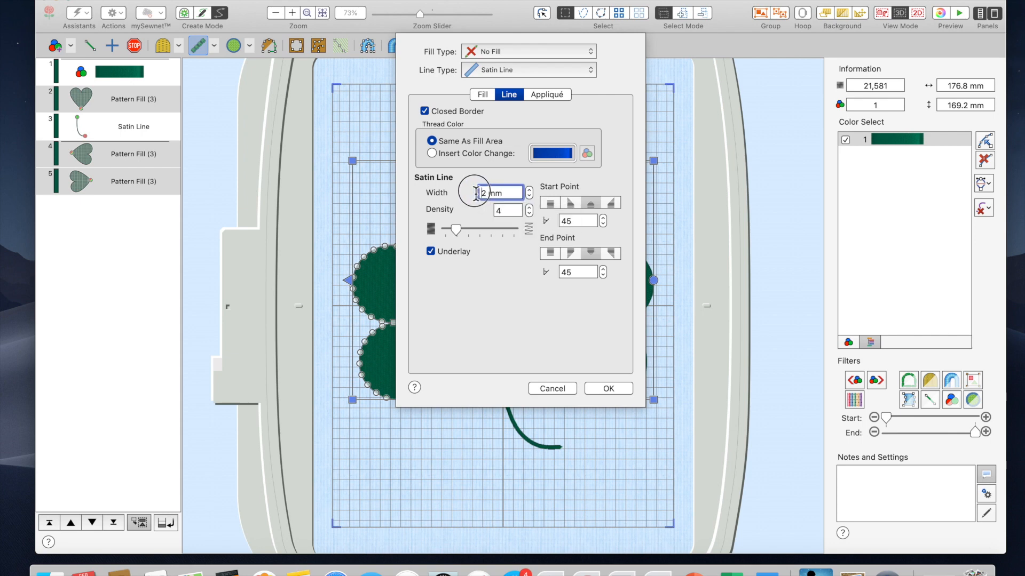
drag(486, 194, 478, 194)
text(4)
click(605, 391)
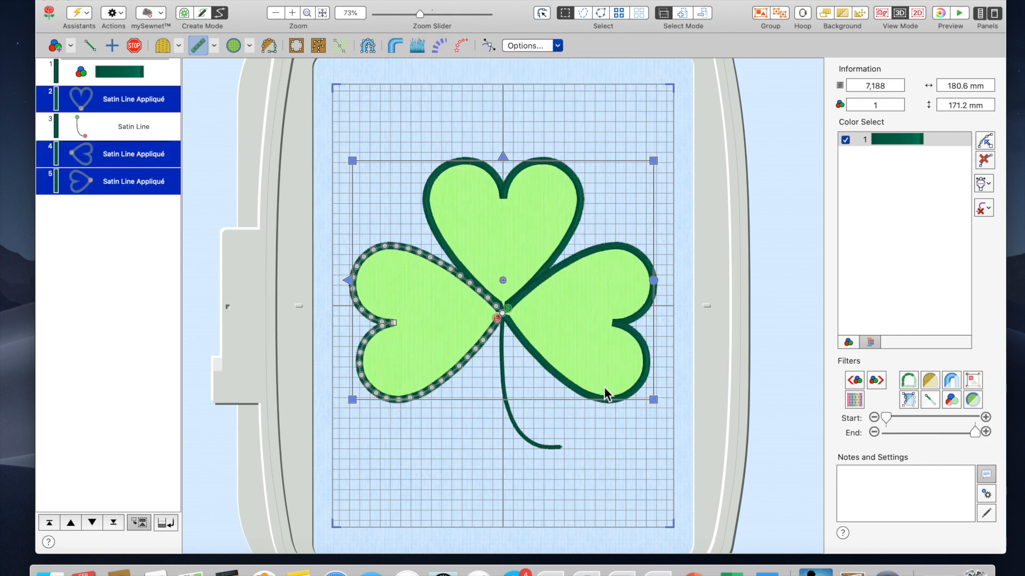
click(592, 444)
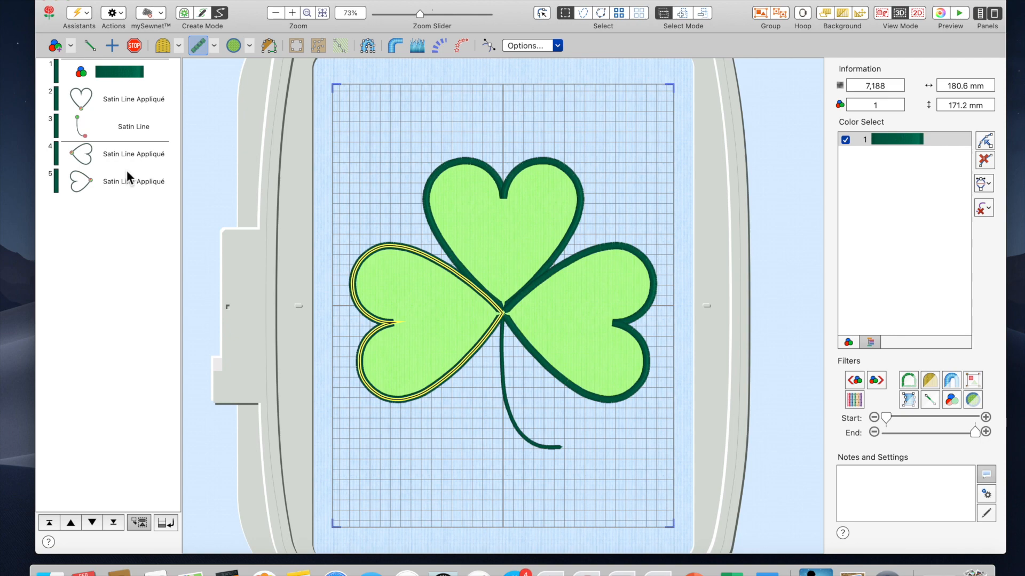
Step: Move the curved satin-line stem to the end of the stitch order, after the three appliqué leaves
drag(250, 10, 230, 4)
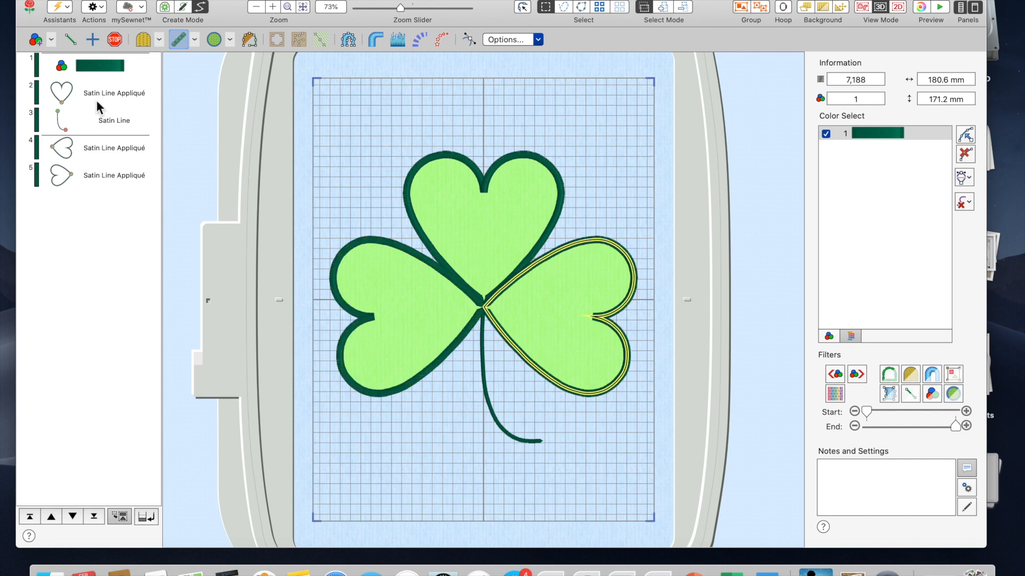
click(107, 124)
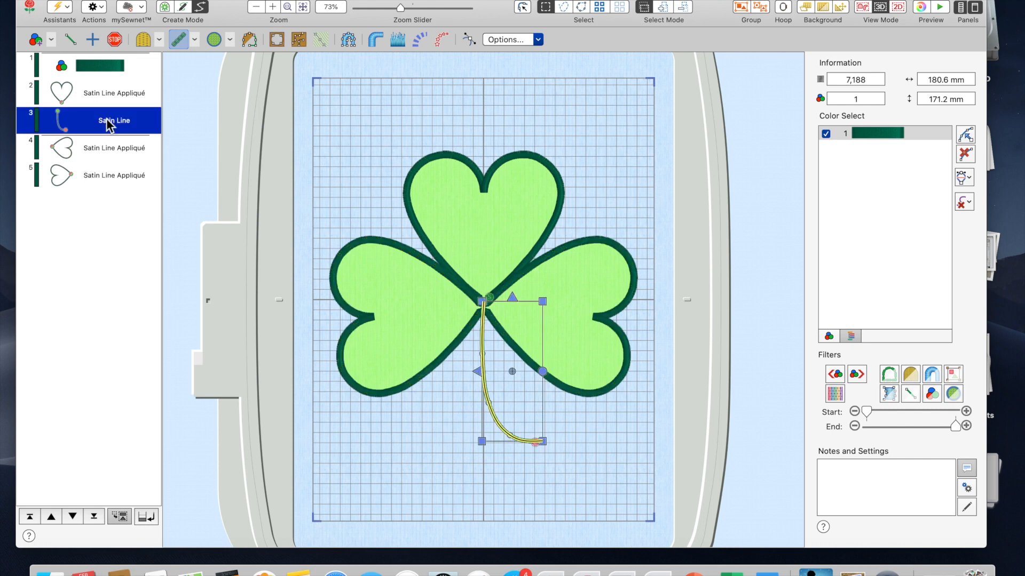
drag(107, 124, 100, 206)
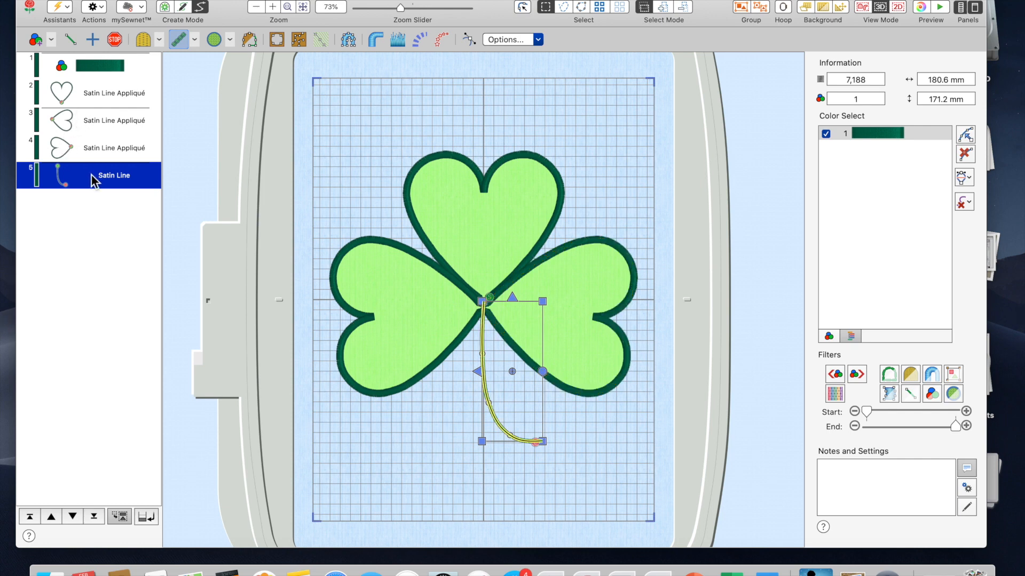
Step: Try placing the stem between the right-hand and left-hand leaves in the stitch order, and return it to the end
drag(90, 174, 92, 145)
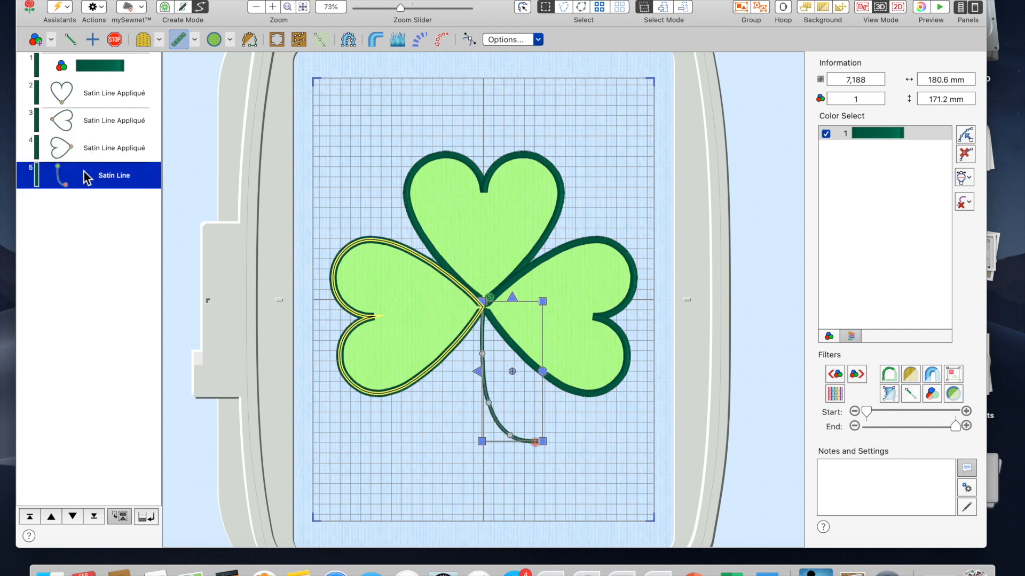
drag(79, 183, 80, 135)
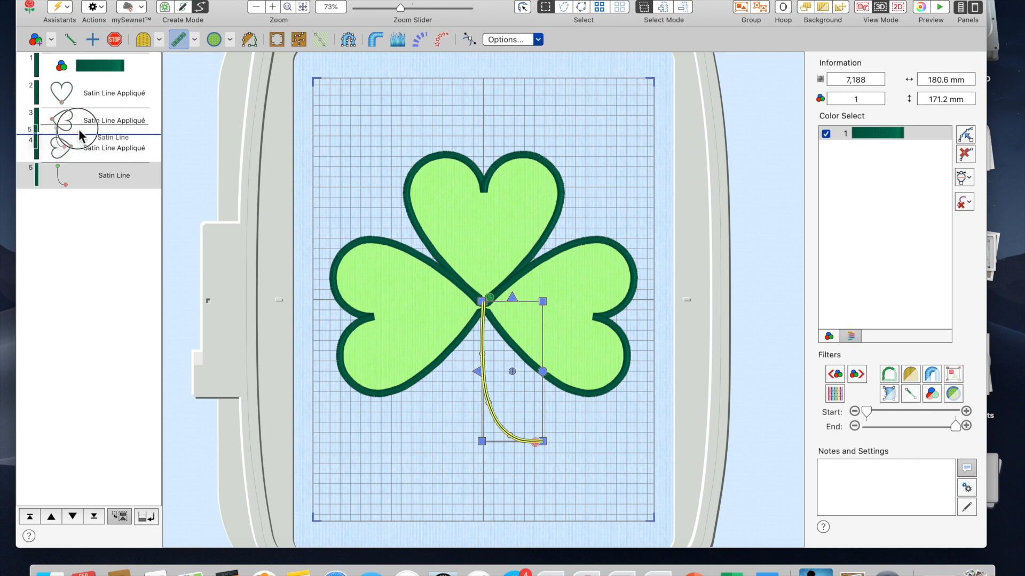
drag(80, 135, 81, 136)
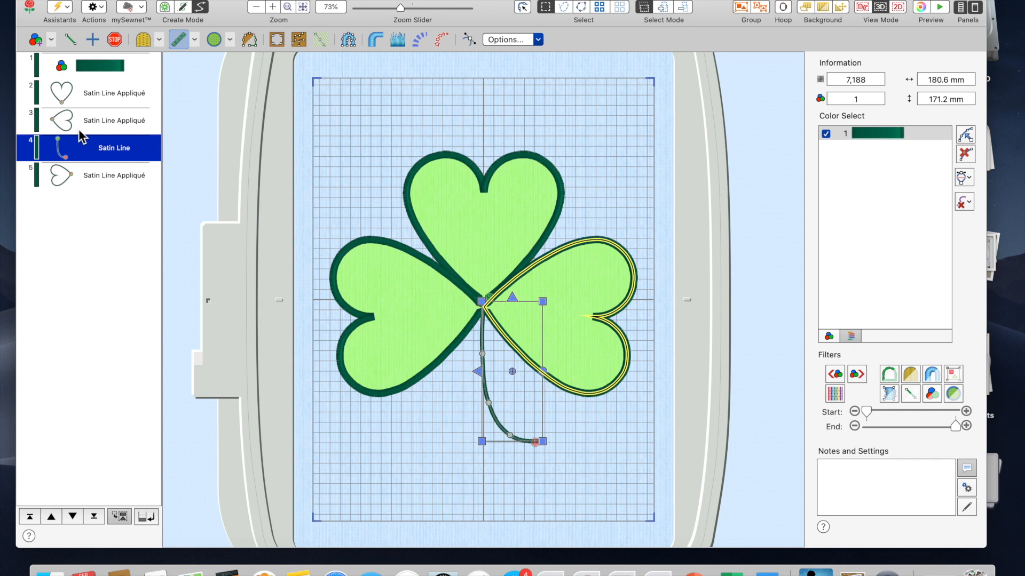
drag(80, 150, 81, 196)
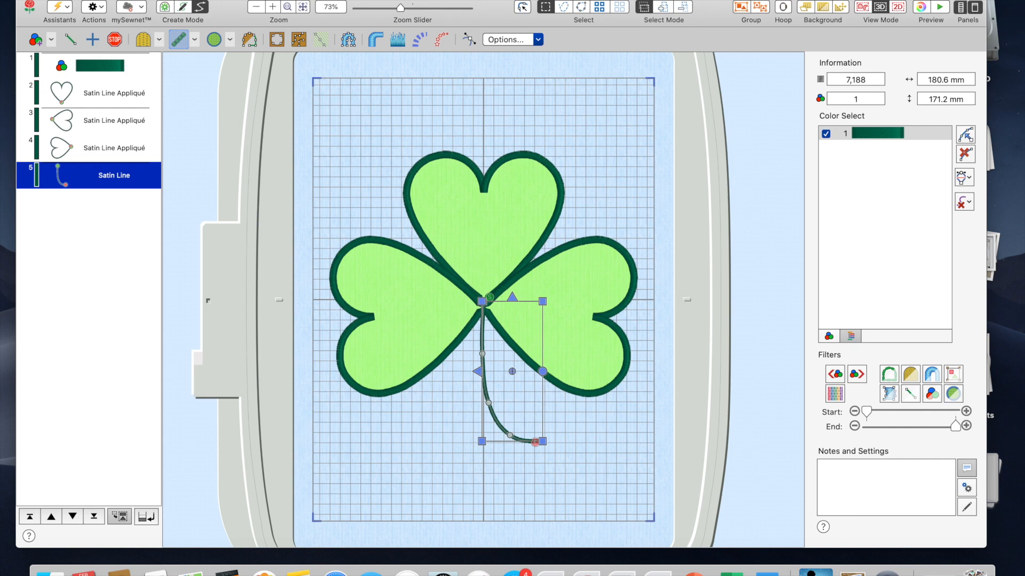
Step: Break apart the upper heart's satin line appliqué into its separate stitch, stop and fabric-piece objects
click(126, 99)
click(260, 0)
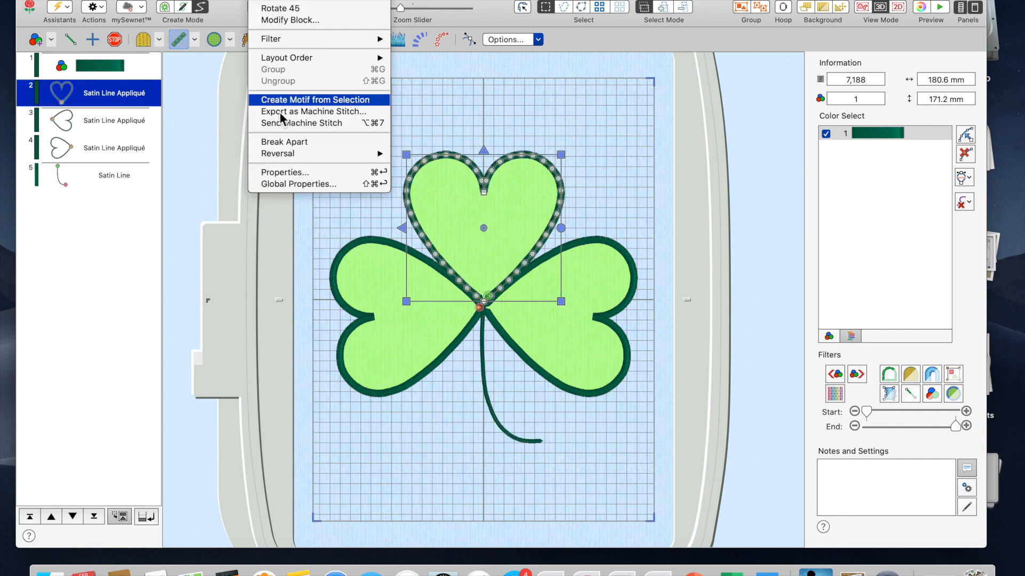
click(280, 144)
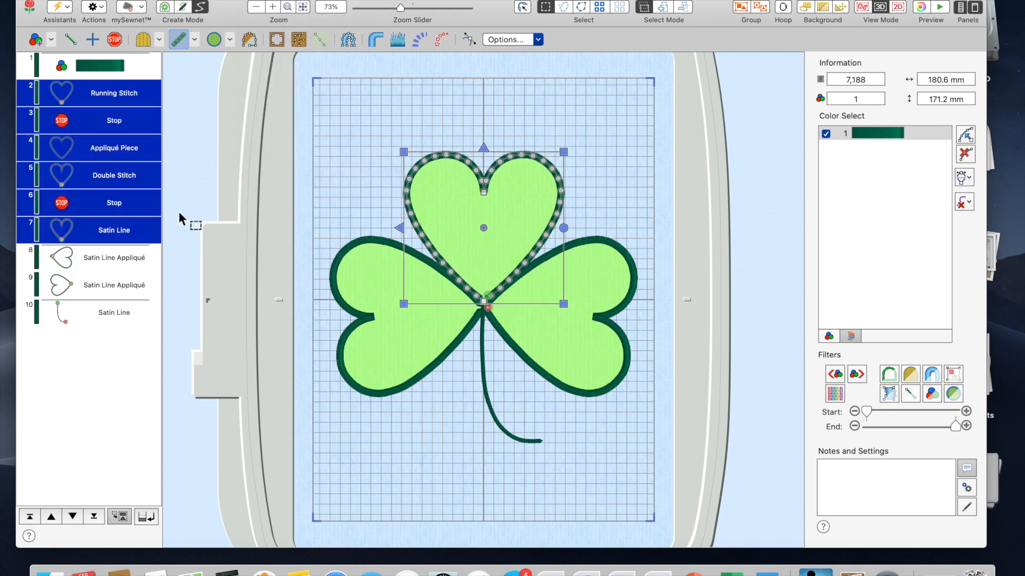
Step: Break apart the right-hand and left-hand appliqué leaves together into their separate objects, and return to the start of the stitch order
click(128, 261)
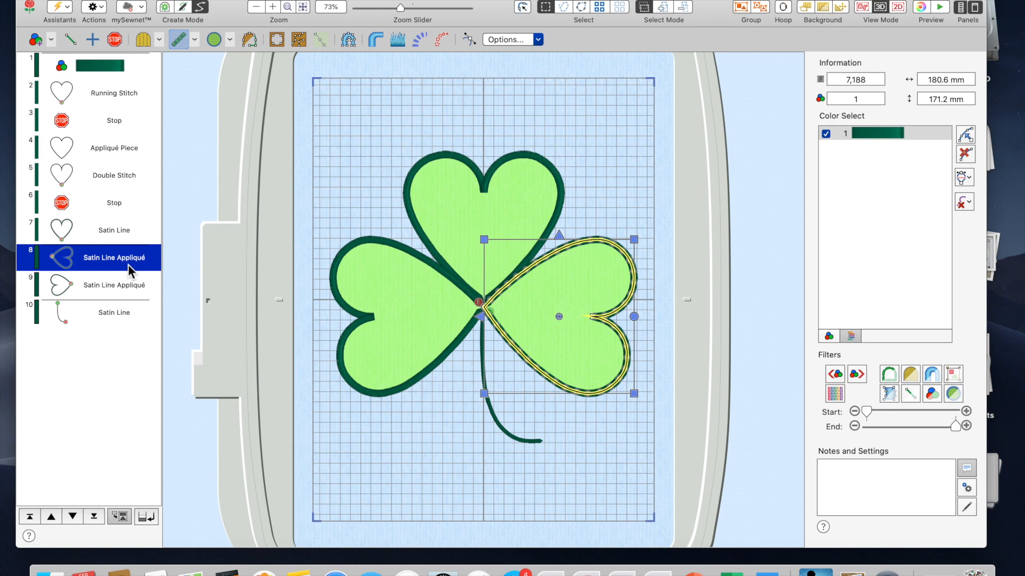
shift+click(127, 293)
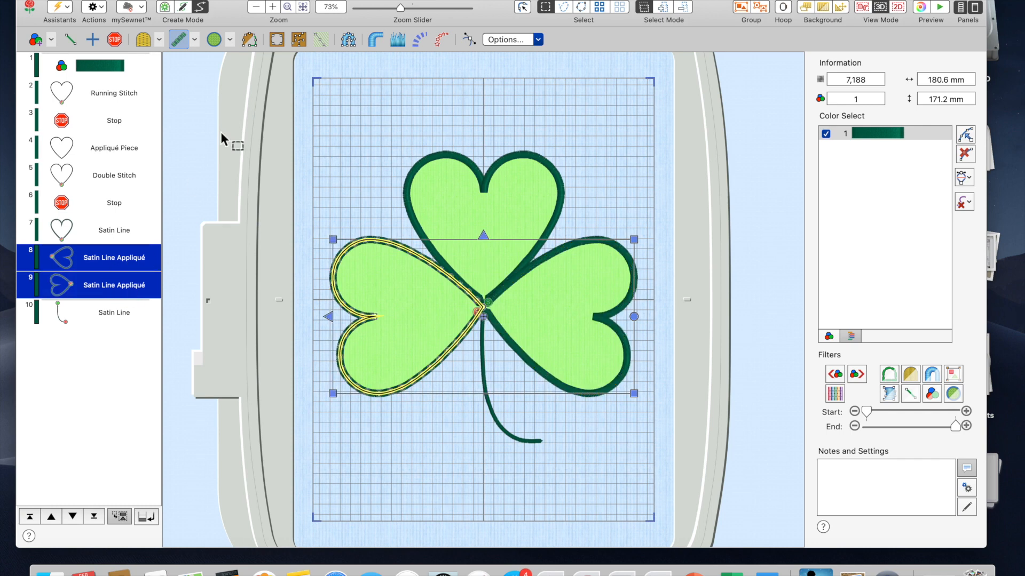
click(261, 0)
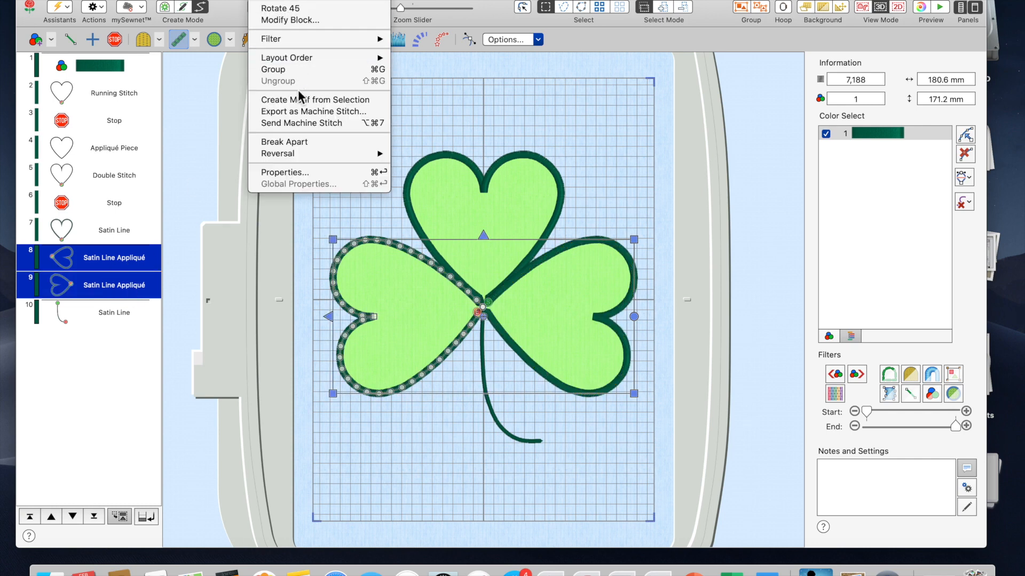
click(295, 142)
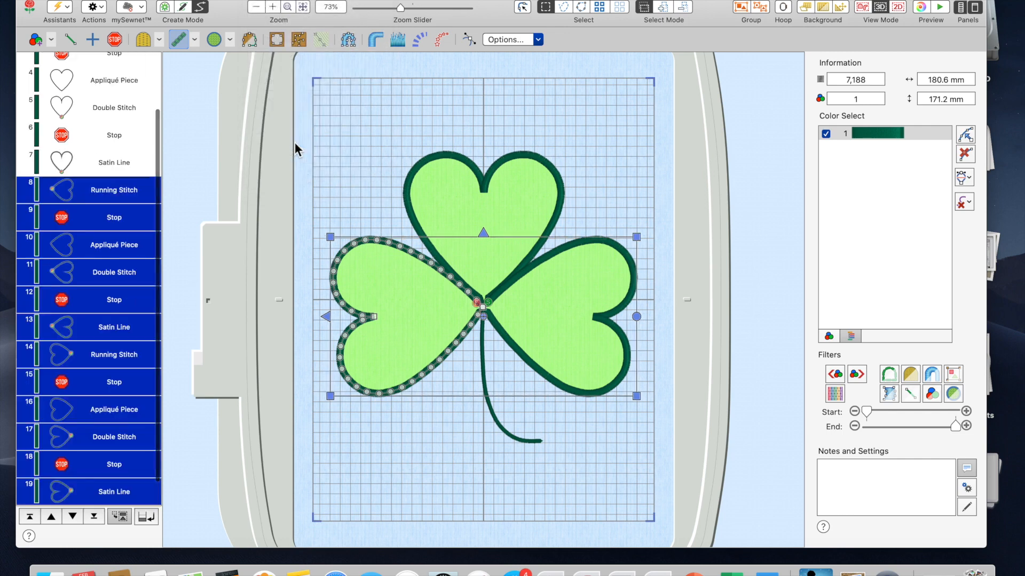
scroll(97, 458, up, 3)
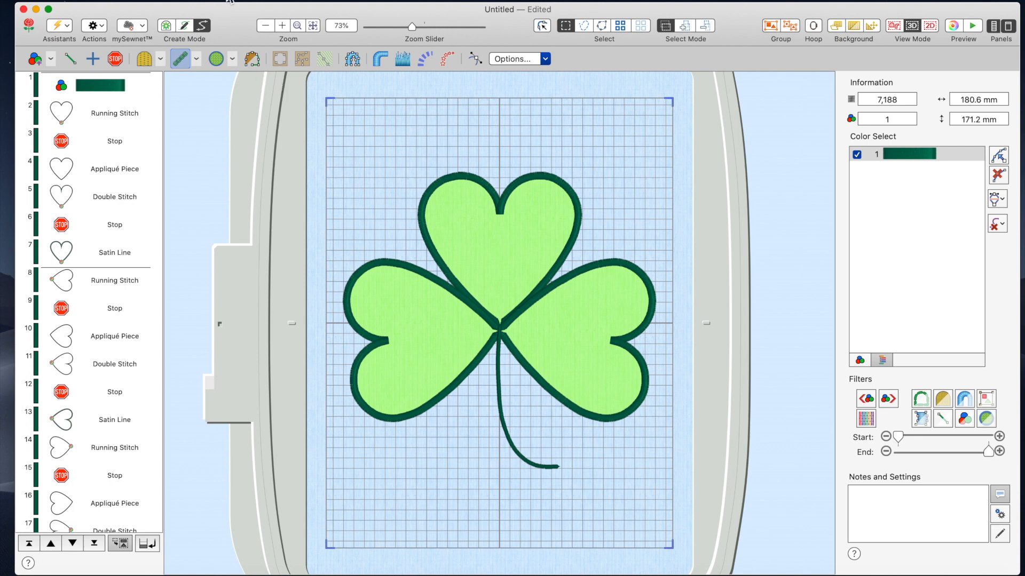
click(264, 2)
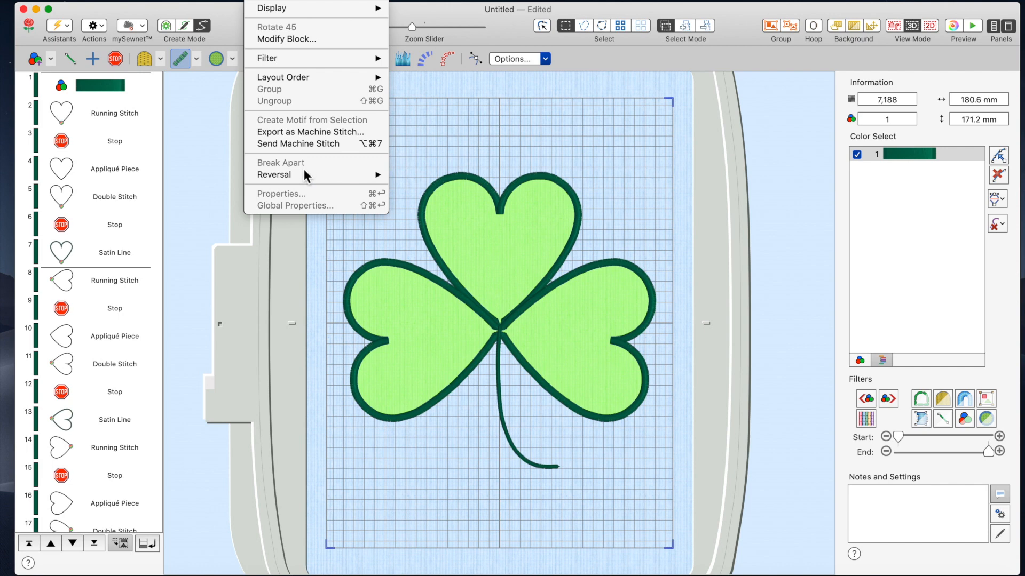
mouse_move(296, 179)
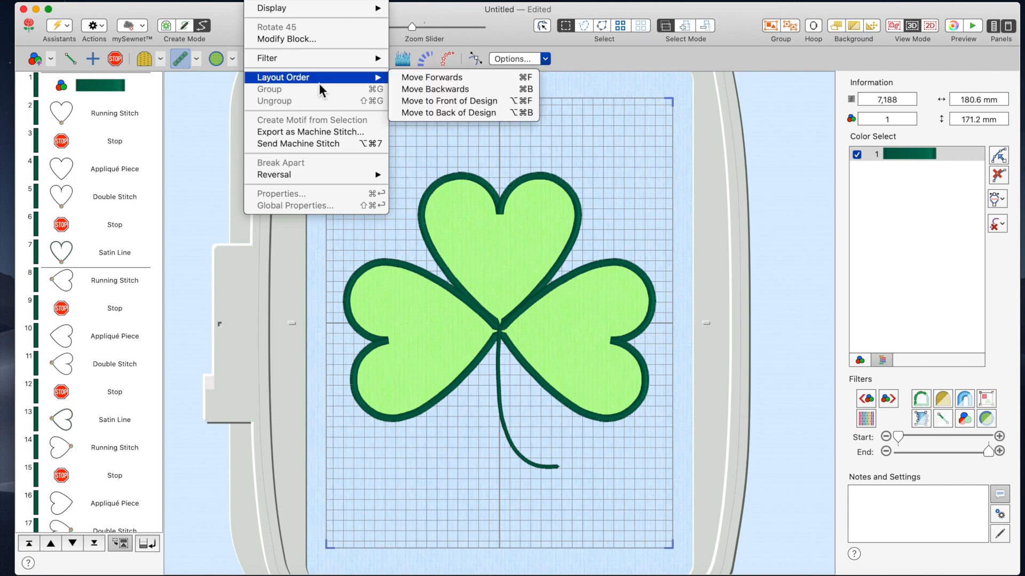
click(191, 137)
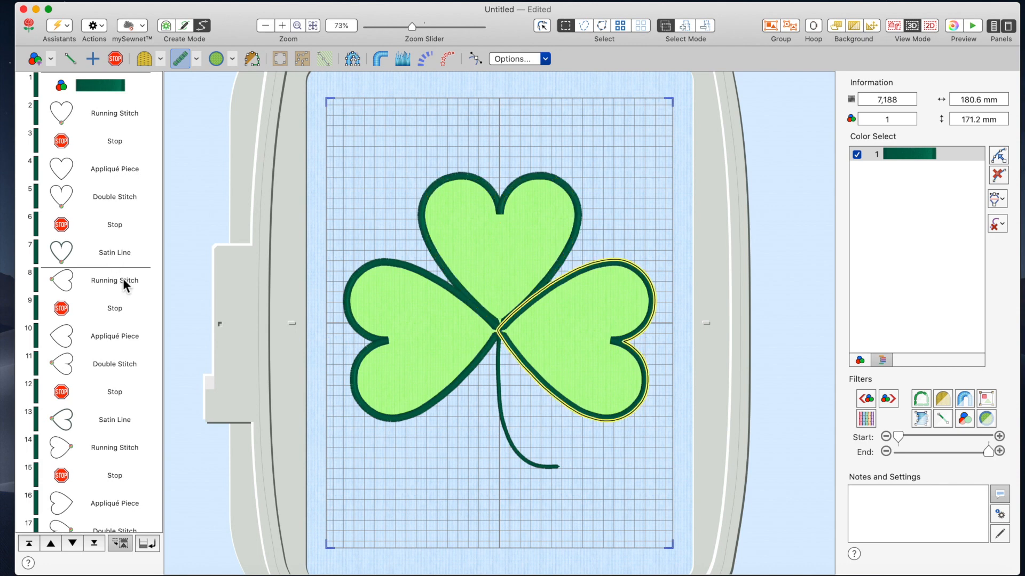
Step: Move the running stitches of the right-hand and left-hand leaves directly after the upper leaf's running stitch in the stitch order
drag(123, 277, 123, 138)
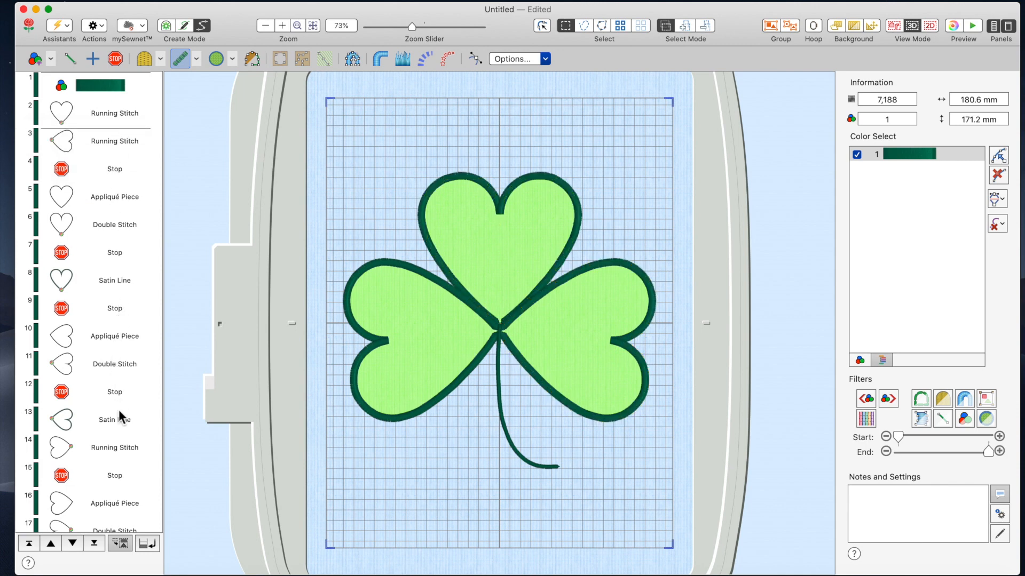
click(108, 446)
drag(107, 446, 117, 155)
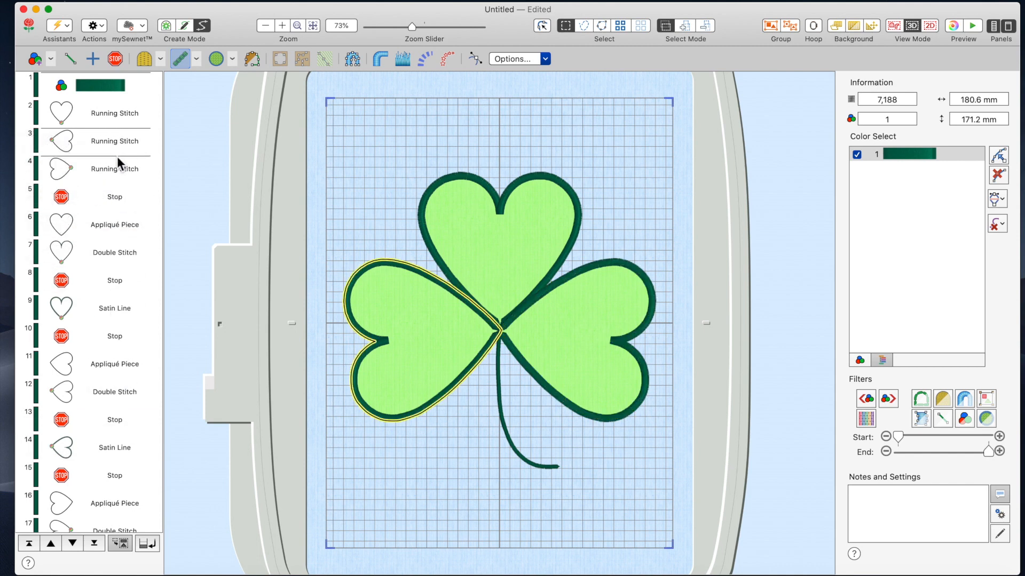
Step: Move the appliqué pieces of the right-hand and left-hand leaves directly after the upper leaf's appliqué piece in the stitch order
drag(114, 363, 113, 252)
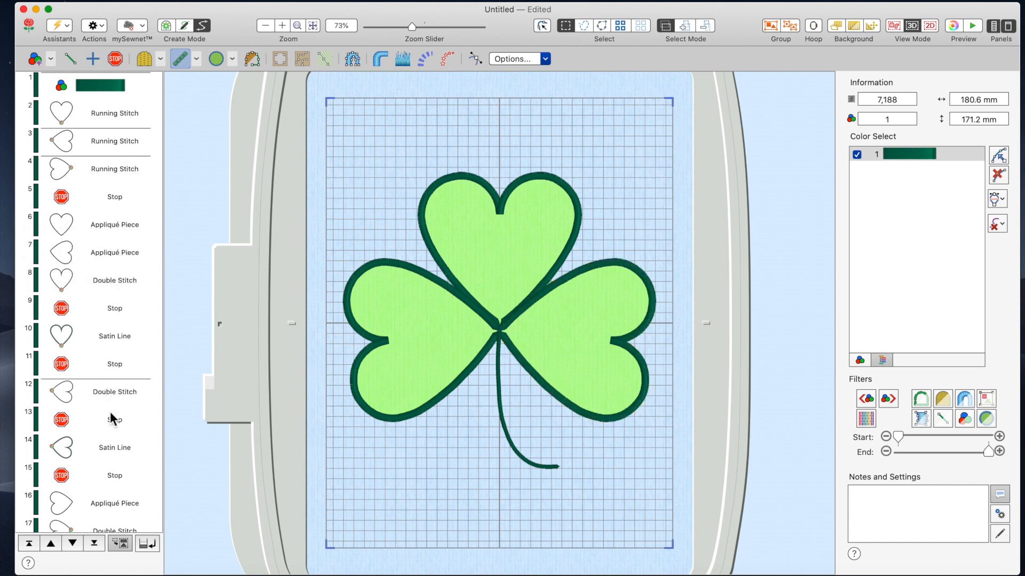
click(115, 506)
drag(115, 506, 115, 275)
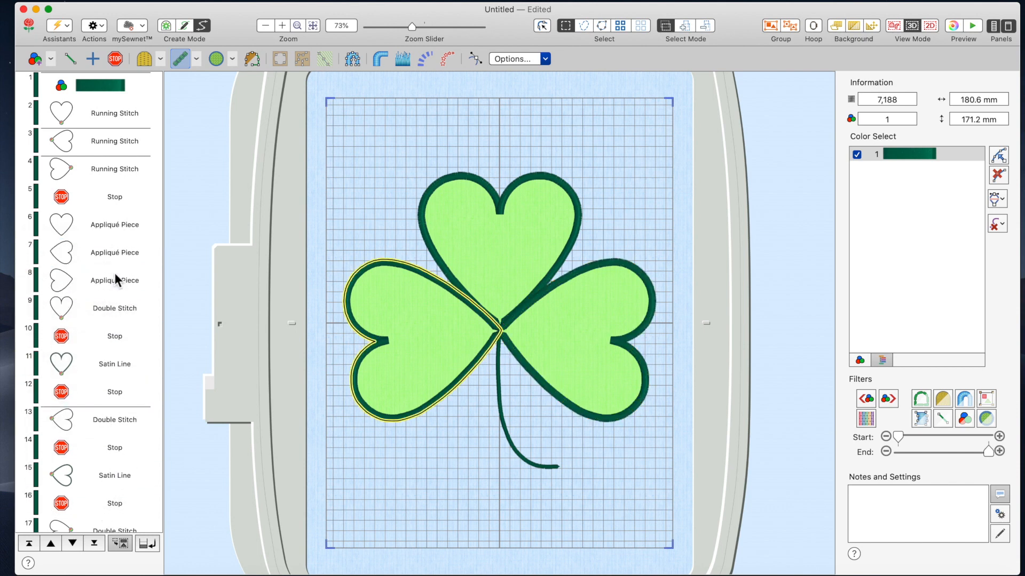
Step: Place a stop before the upper leaf's double stitch, and move the other two leaves' double stitches directly after that double stitch
click(112, 310)
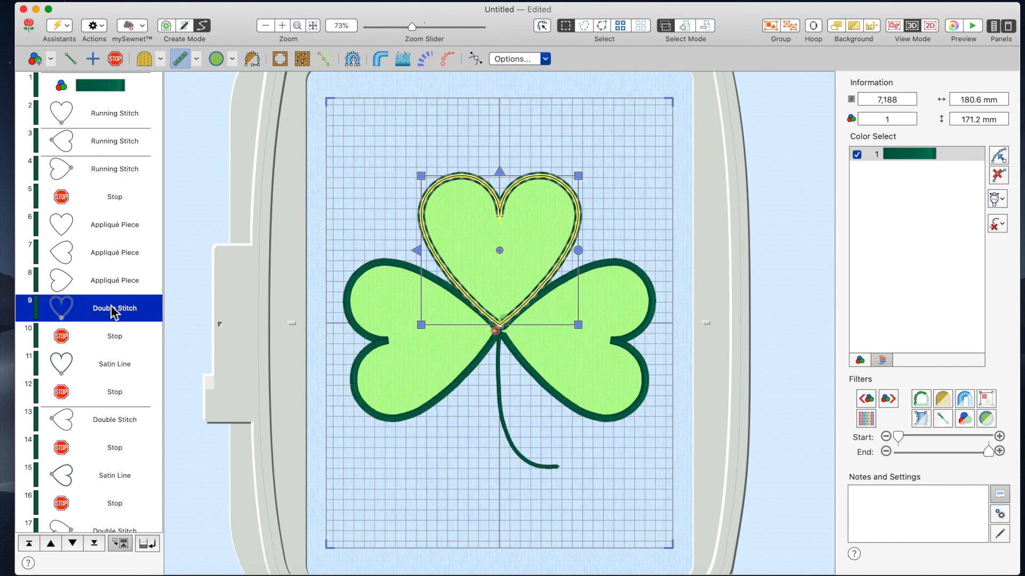
drag(58, 333, 61, 305)
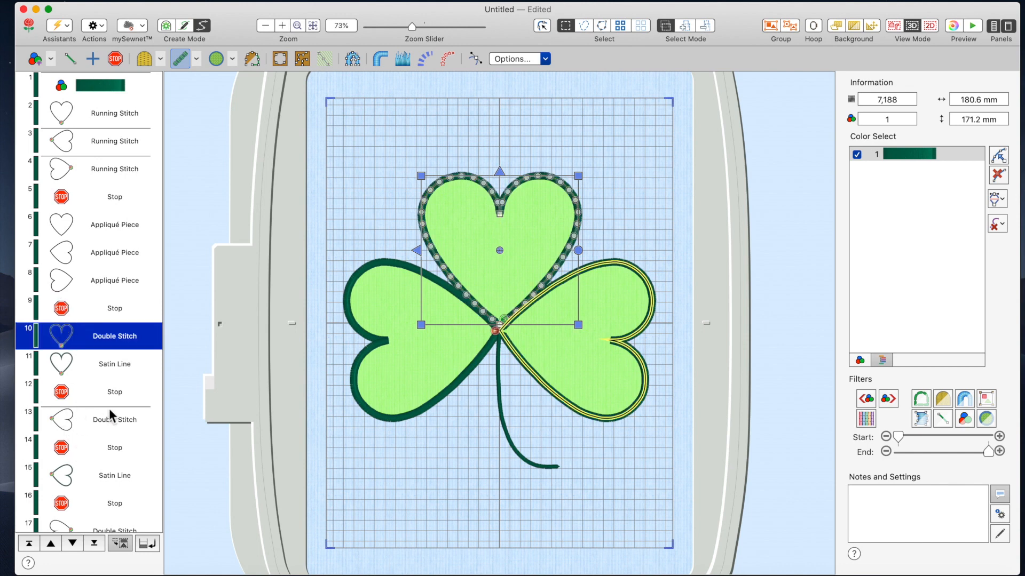
drag(121, 423, 125, 355)
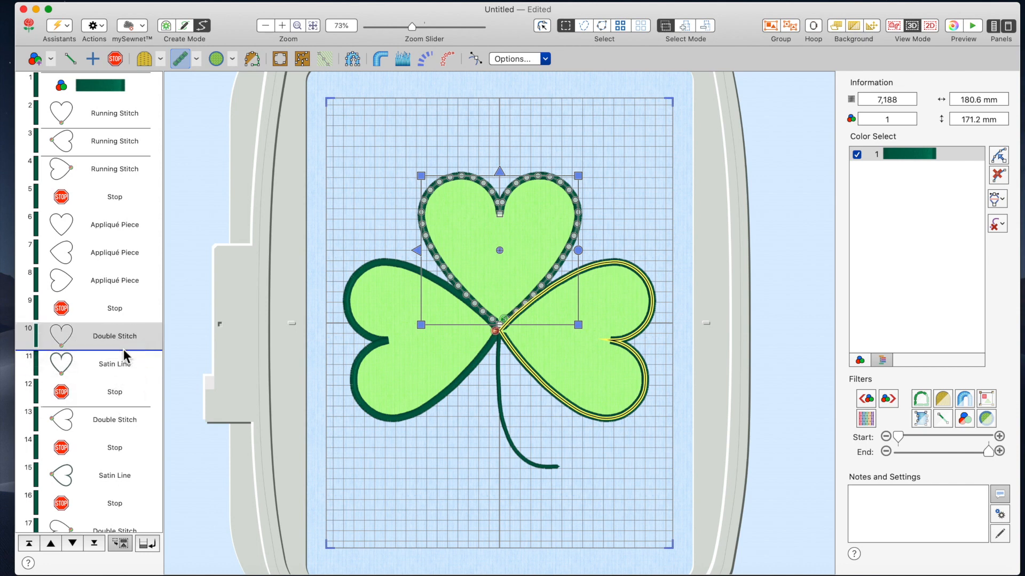
scroll(105, 485, down, 2)
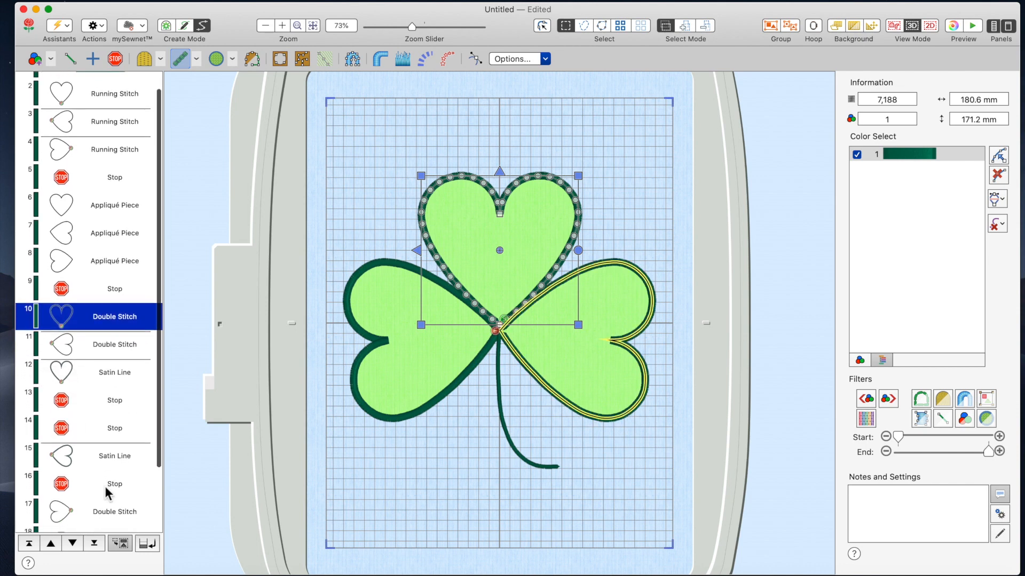
drag(105, 510, 116, 355)
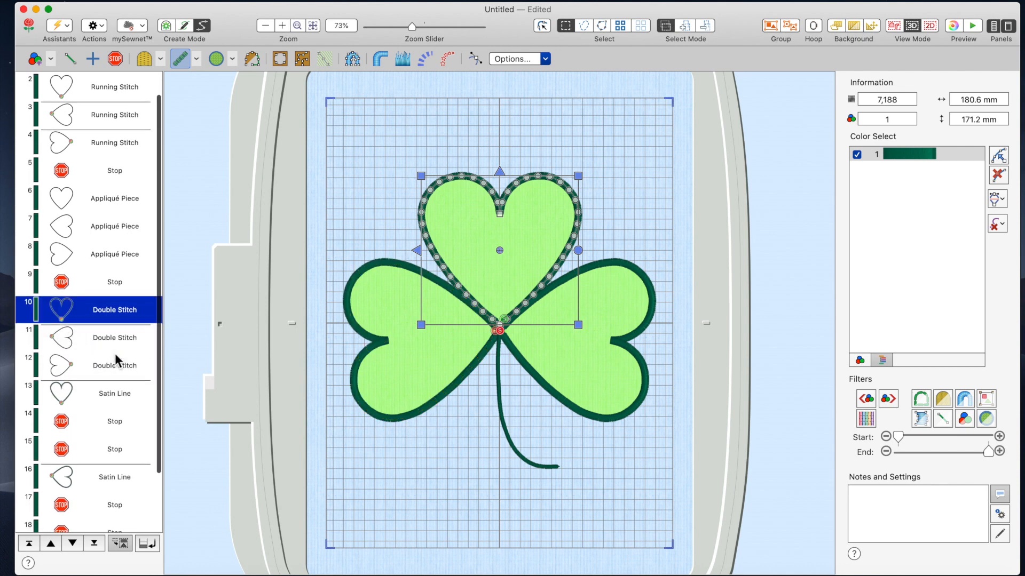
Step: Move the satin lines of the right-hand and left-hand leaves directly after the upper leaf's satin line, ahead of the stem
scroll(114, 354, down, 3)
drag(114, 443, 117, 374)
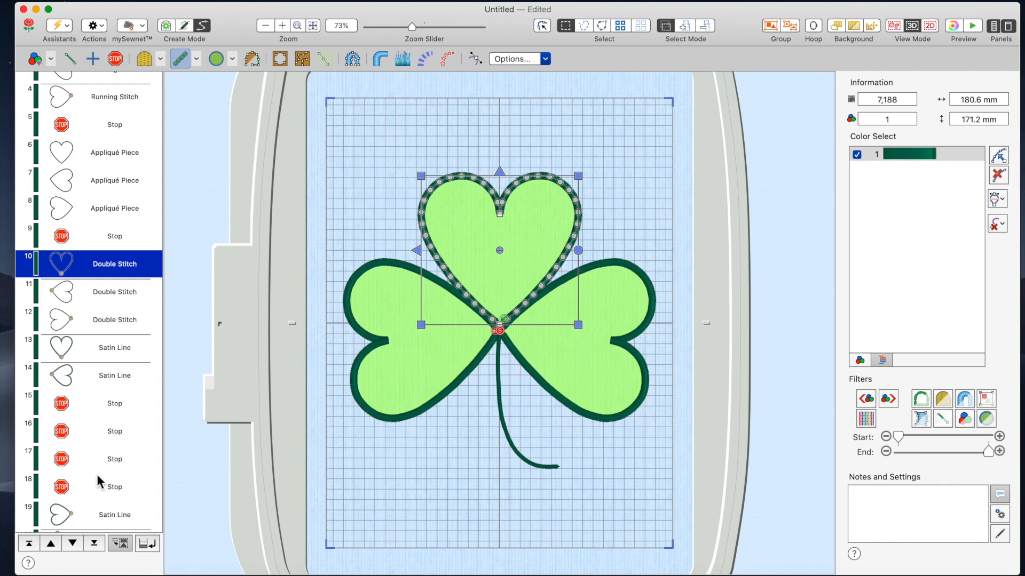
scroll(104, 483, down, 1)
click(103, 523)
drag(103, 524, 109, 377)
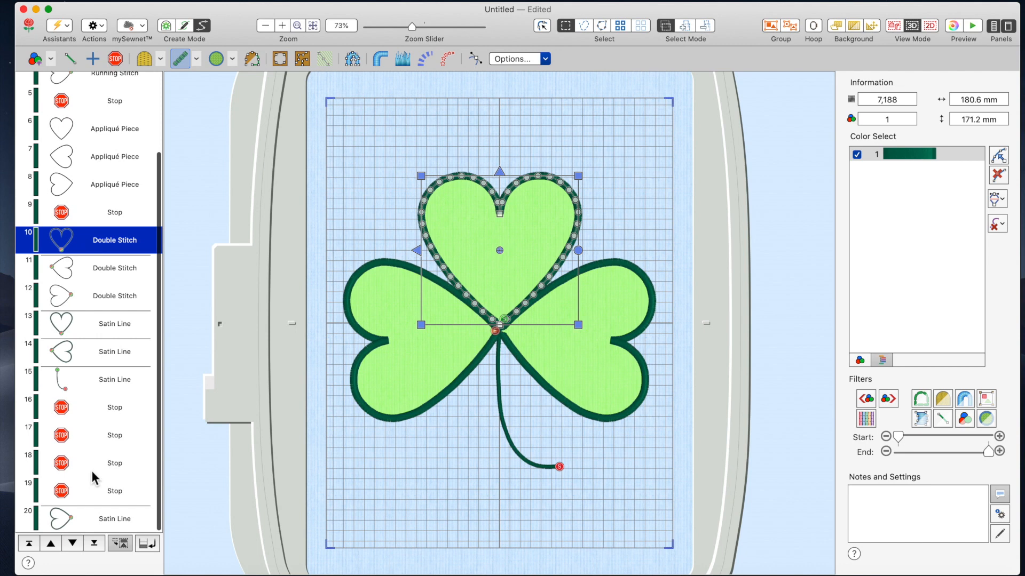
click(103, 522)
drag(103, 522, 107, 448)
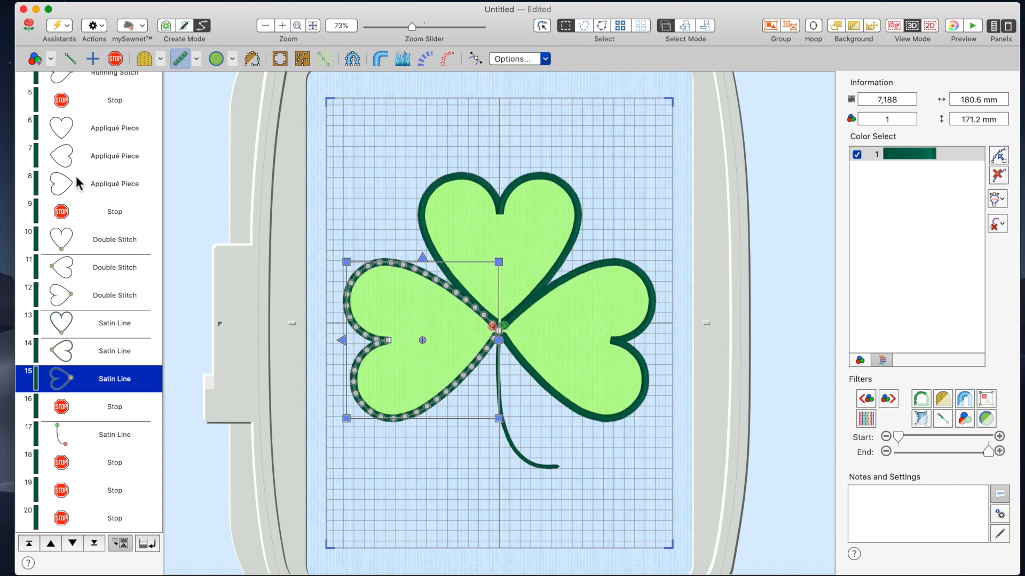
Step: Move the stop that follows the leaves' satin lines to between the last double stitch and the upper leaf's satin line
scroll(76, 174, up, 3)
scroll(76, 171, up, 1)
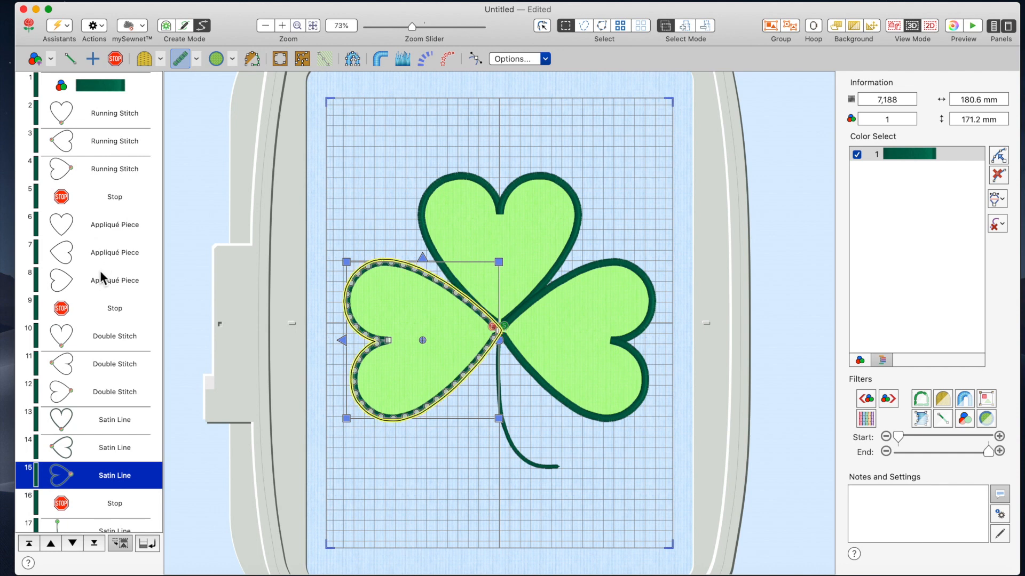
scroll(65, 322, down, 1)
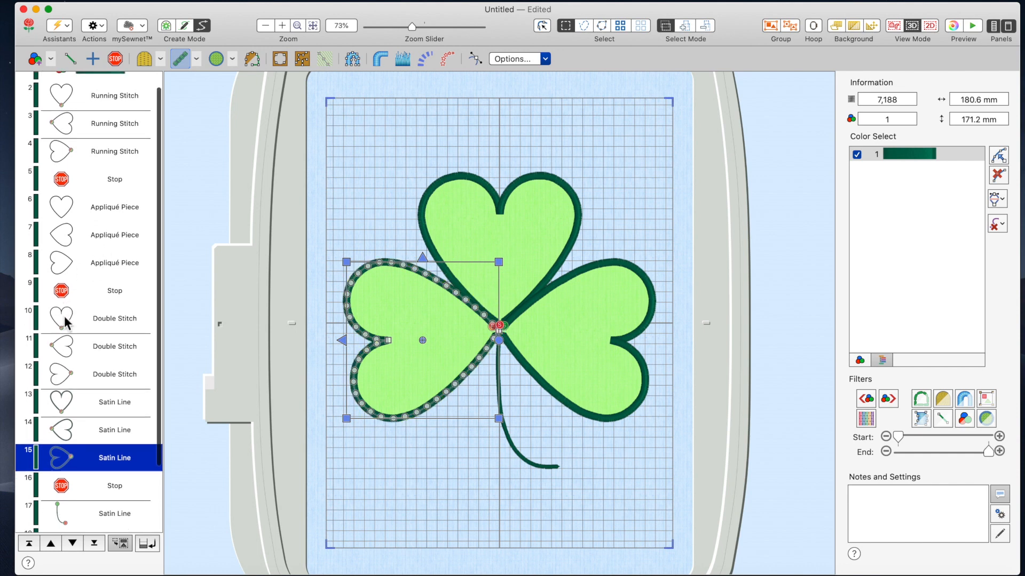
click(65, 486)
drag(65, 486, 68, 389)
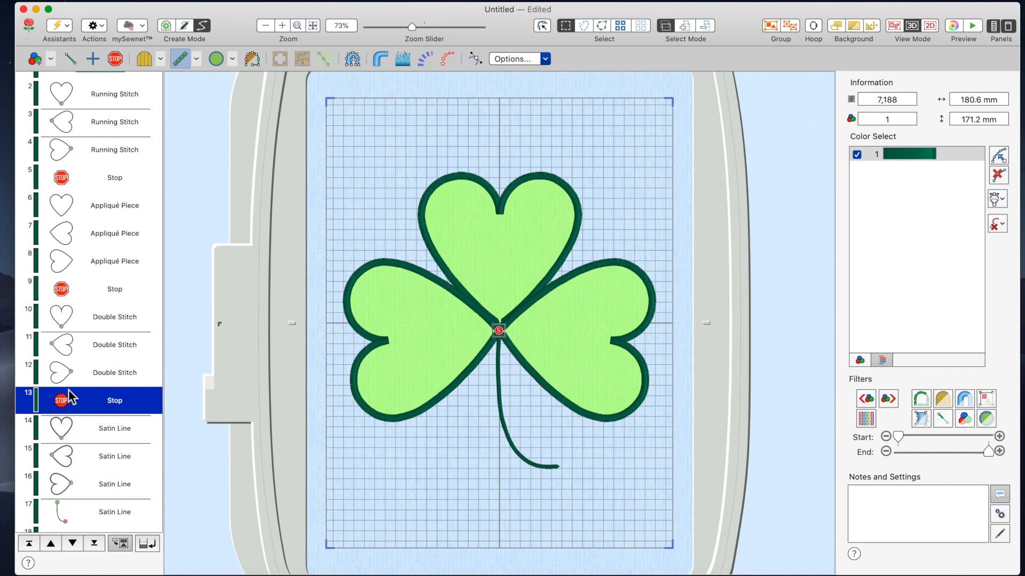
Step: Delete the three leftover stops after the stem at the end of the stitch order
scroll(92, 462, down, 2)
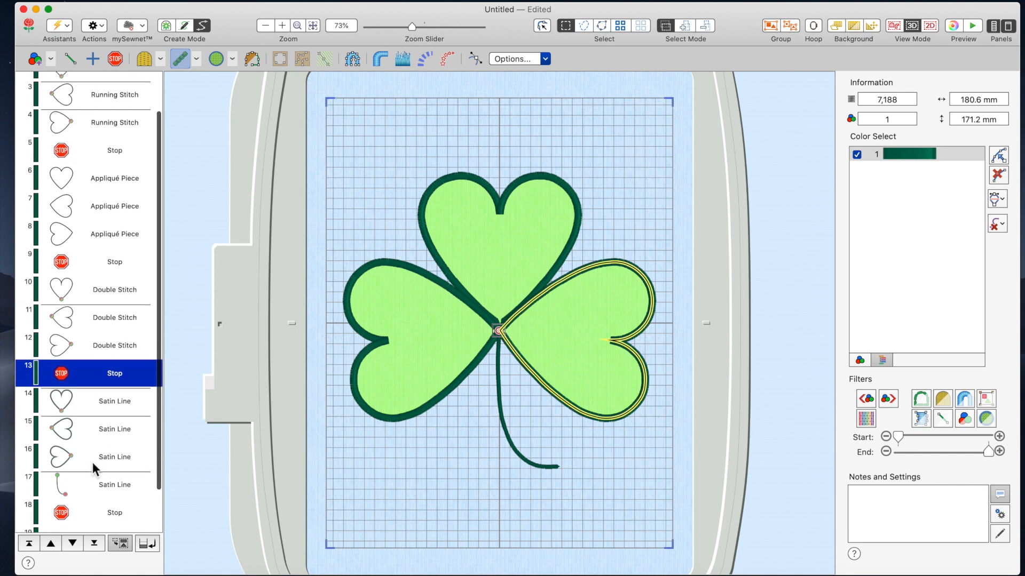
scroll(95, 440, down, 2)
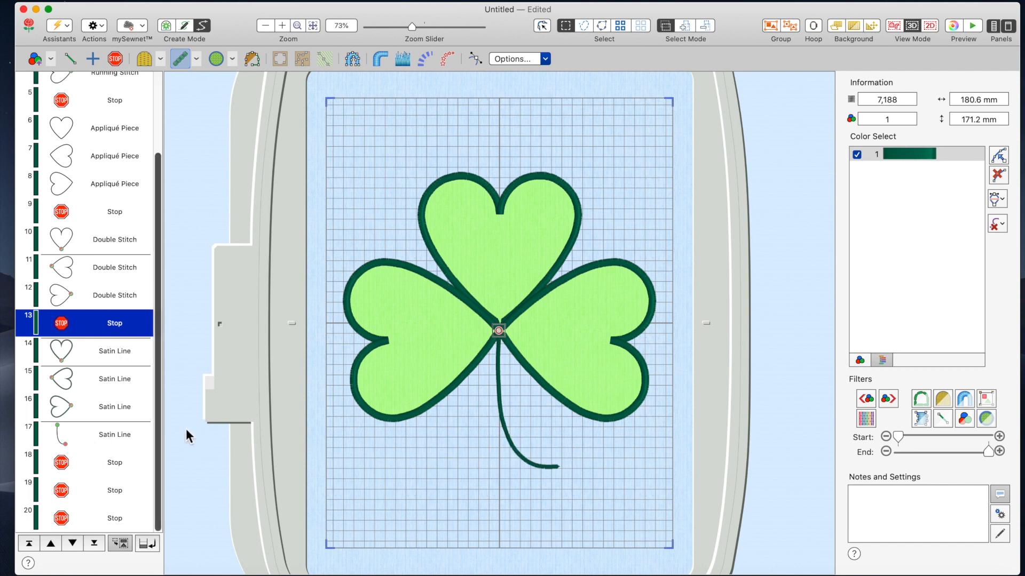
click(66, 468)
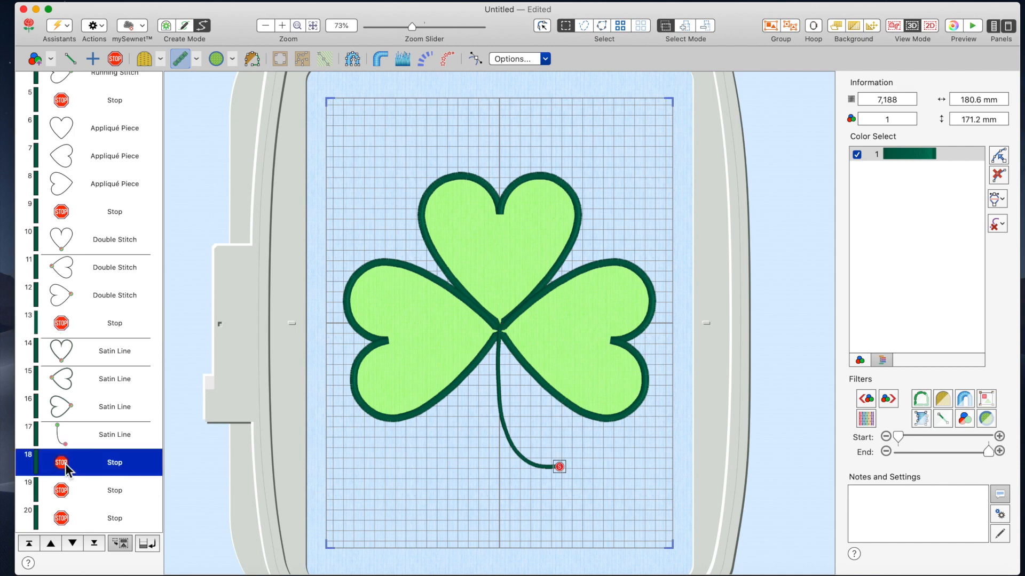
shift+click(64, 490)
shift+click(66, 520)
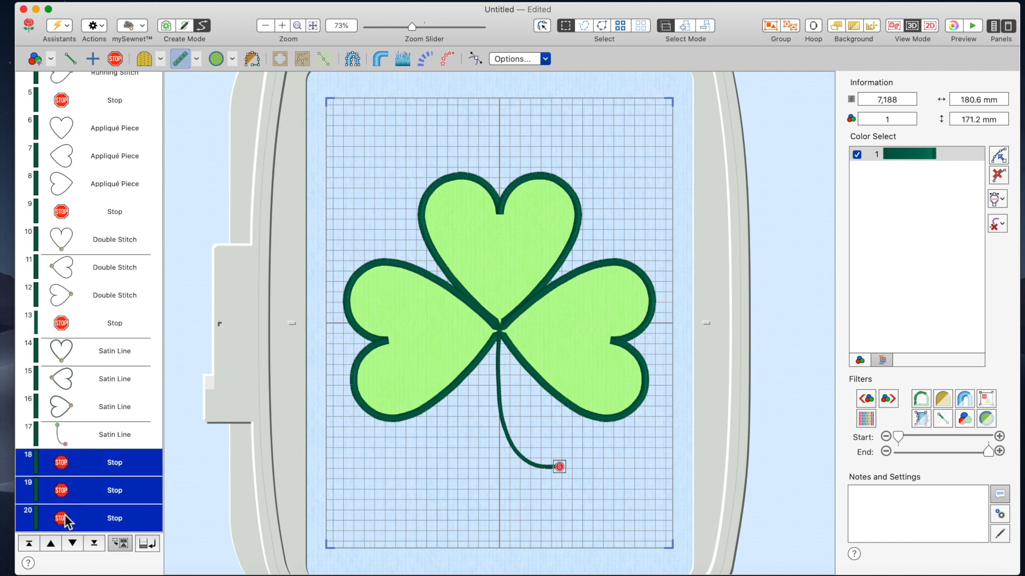
right_click(79, 492)
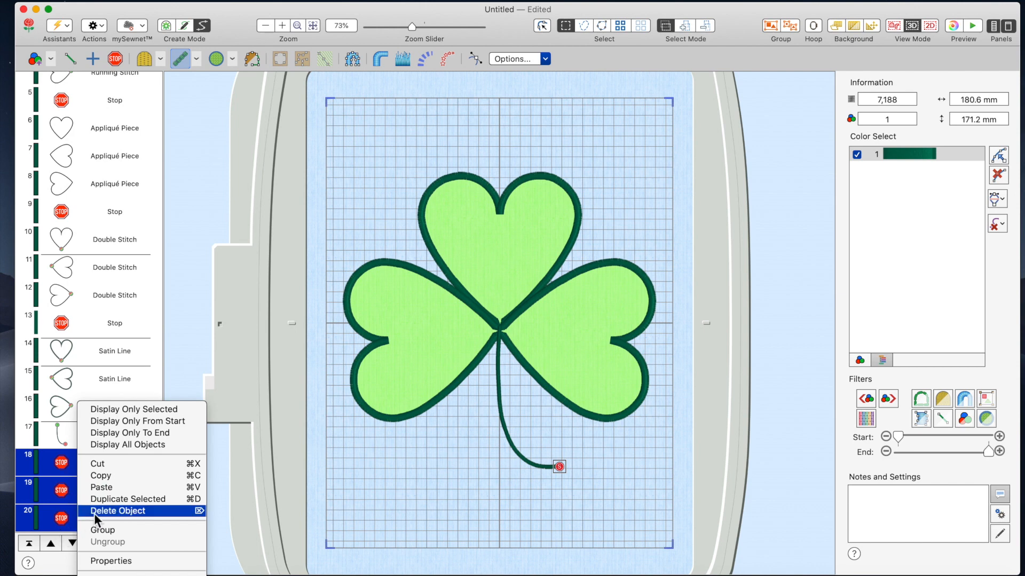
click(118, 512)
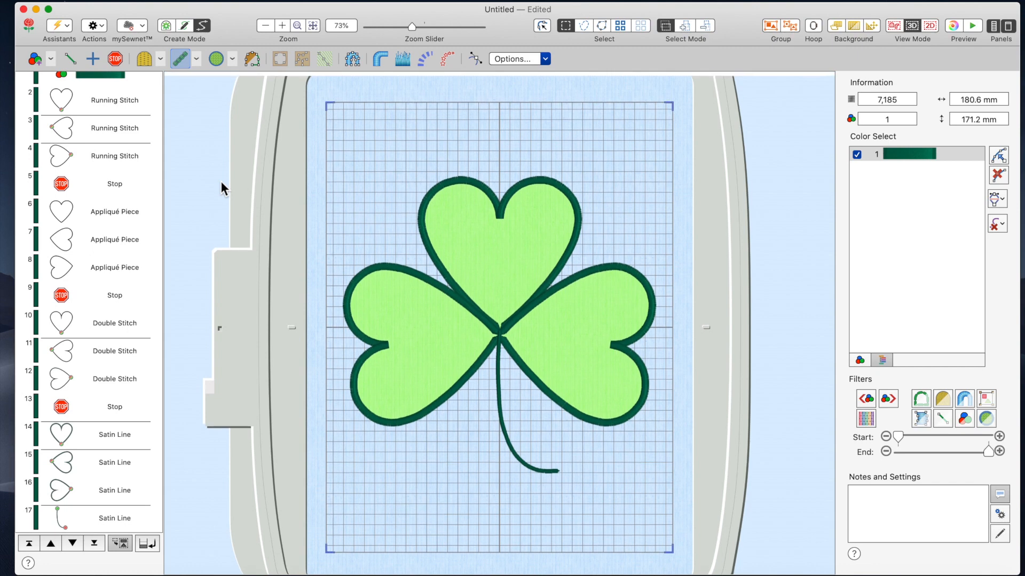
scroll(151, 160, down, 3)
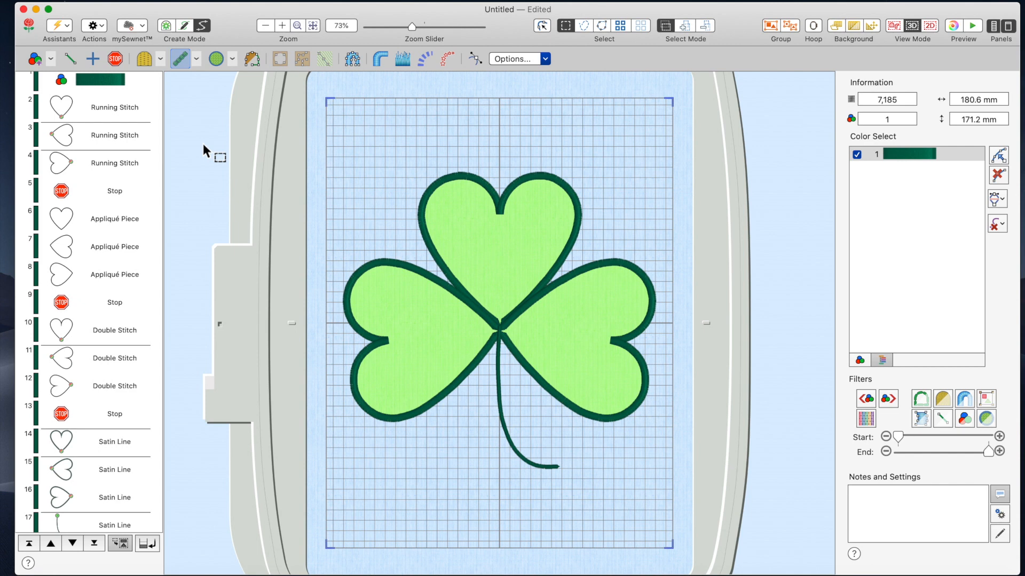
Step: Name the untitled design "Shanmrock video" and keep it on the iCloud Desktop
click(140, 1)
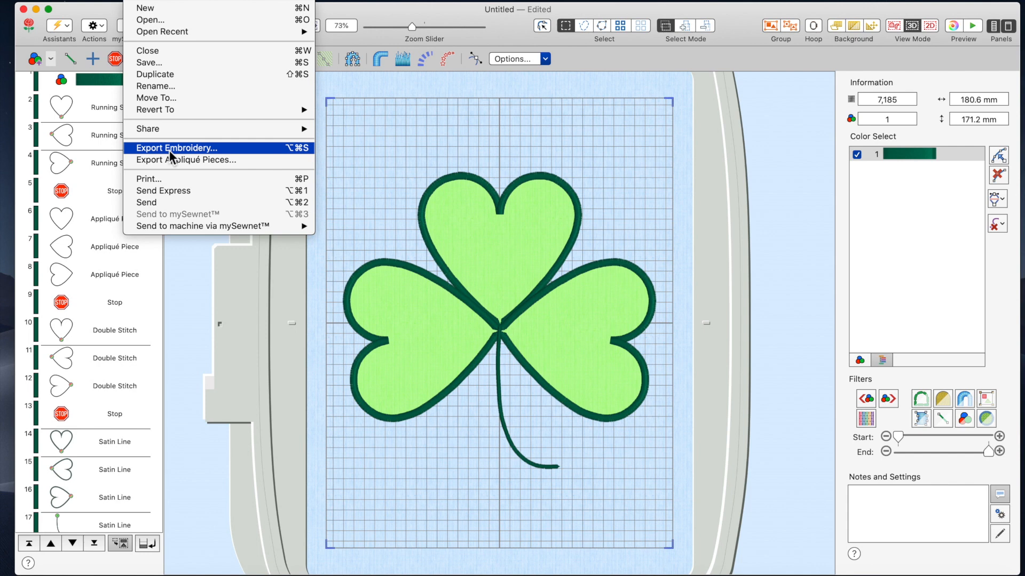
click(219, 260)
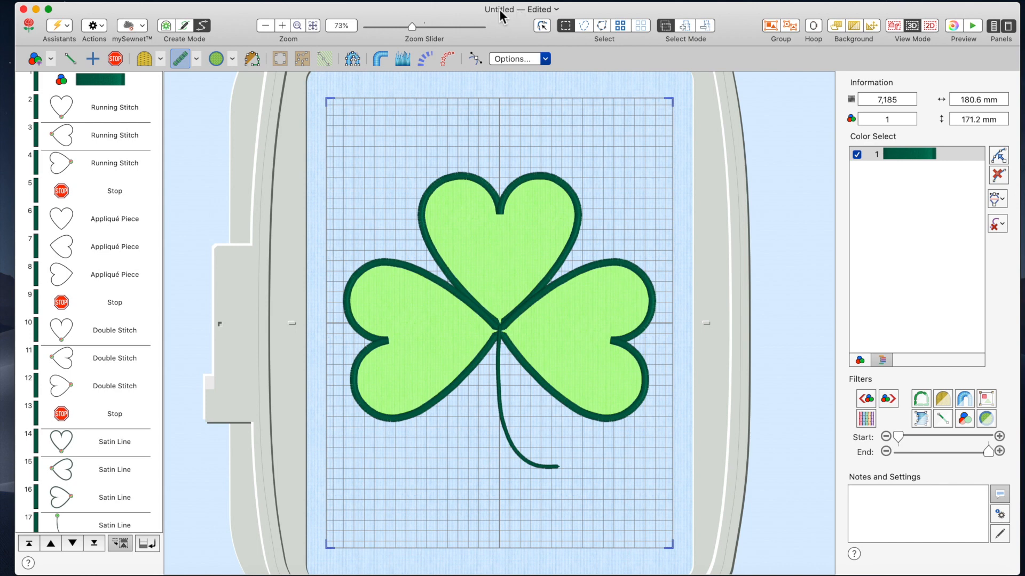
click(554, 10)
text(Sha)
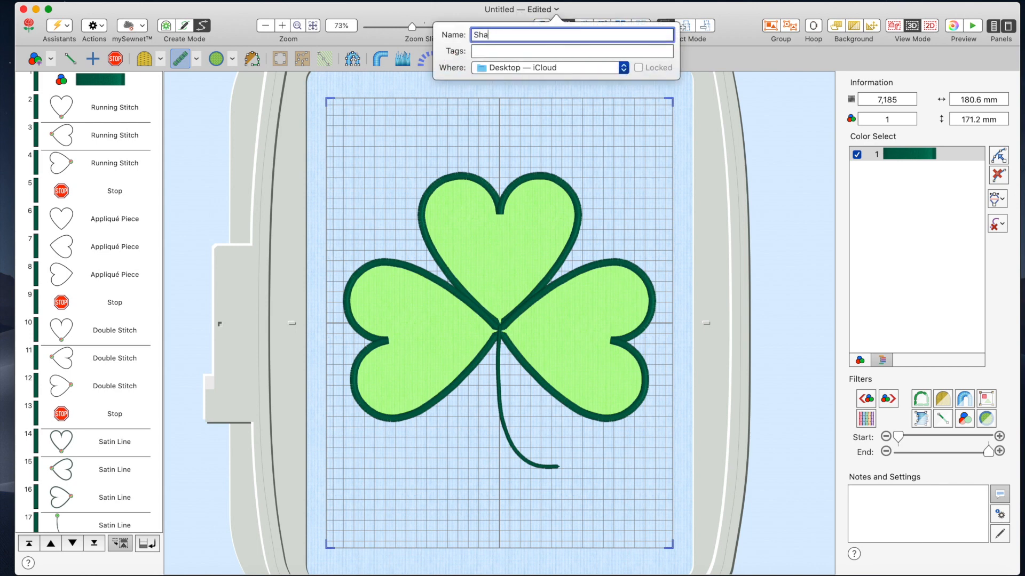
text(nmrock video)
click(206, 126)
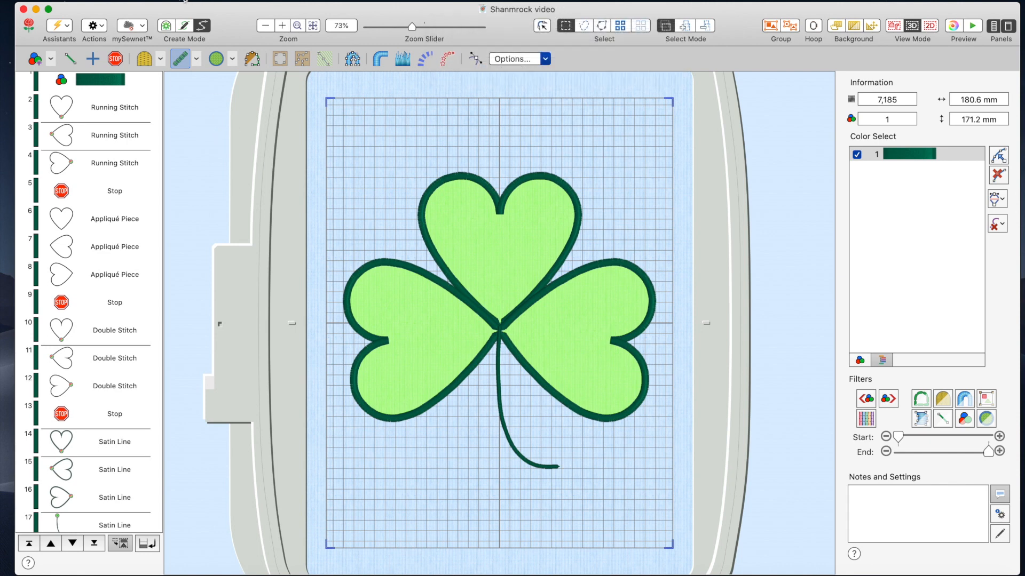
Step: Export the embroidery as a TruE / Husqvarna Viking / Pfaff (.vp3) file with ColorSort off, named "Shanmrock video Exported", to the iCloud Desktop
click(135, 3)
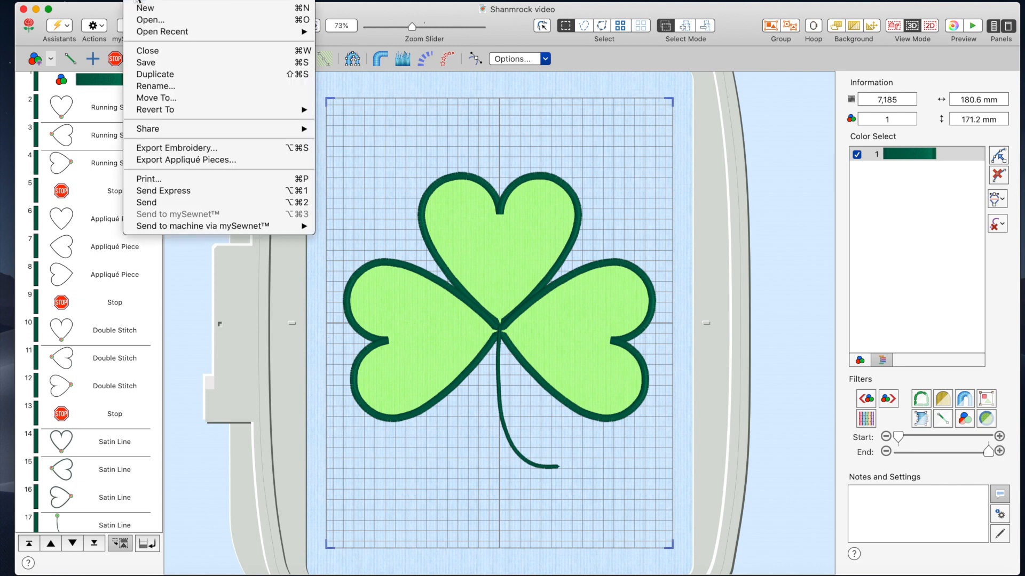
click(163, 152)
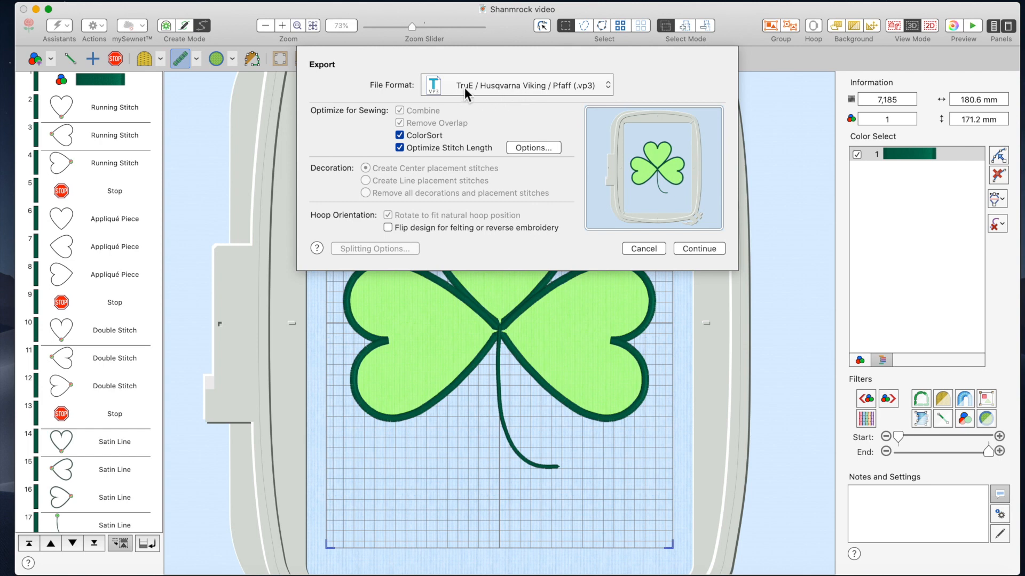
click(610, 84)
click(902, 160)
click(399, 137)
click(711, 251)
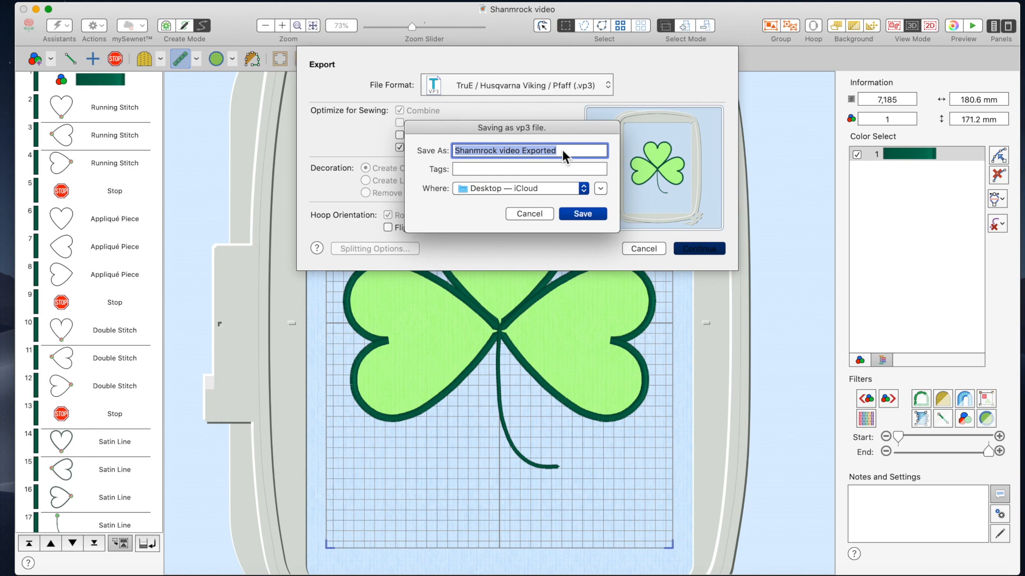
click(585, 214)
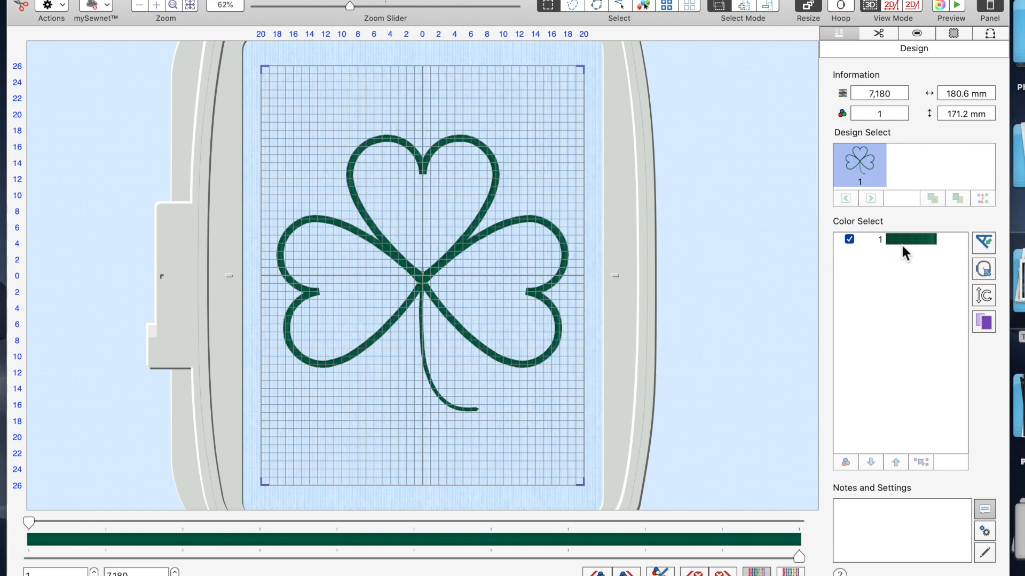
Step: Play the sew-out preview of the exported clover design and advance it to the last stitch
click(957, 5)
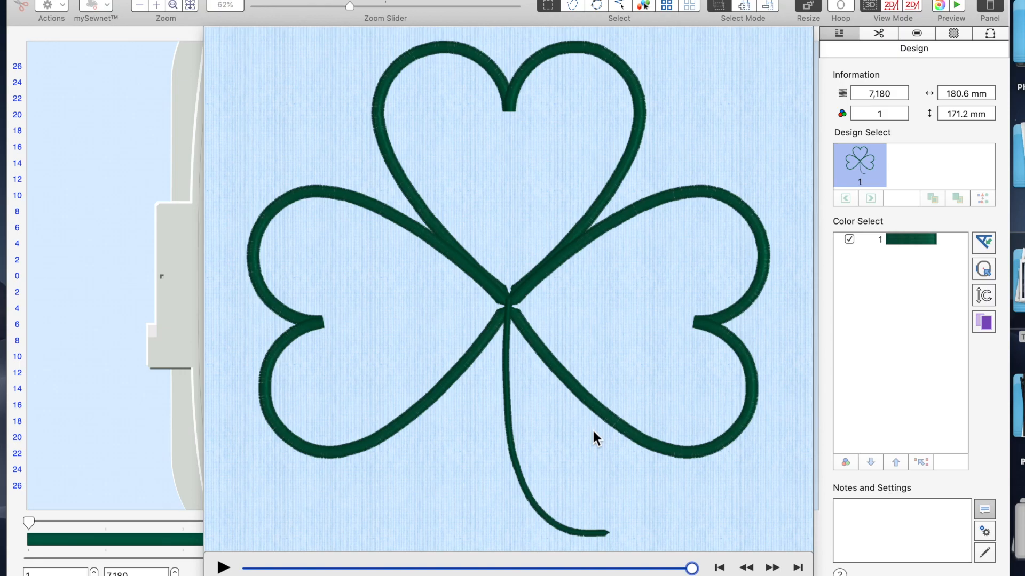
click(223, 567)
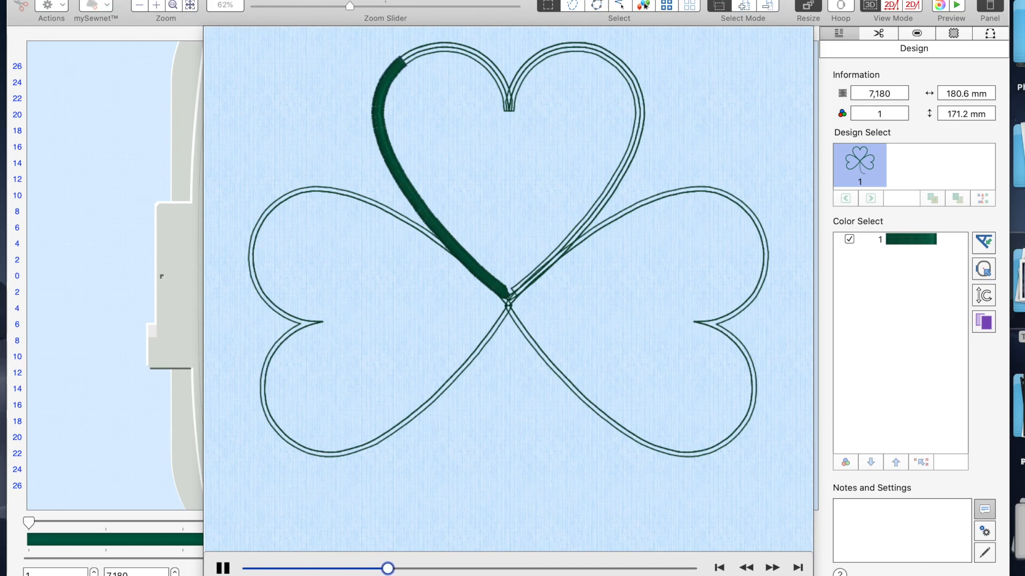
drag(389, 570, 695, 571)
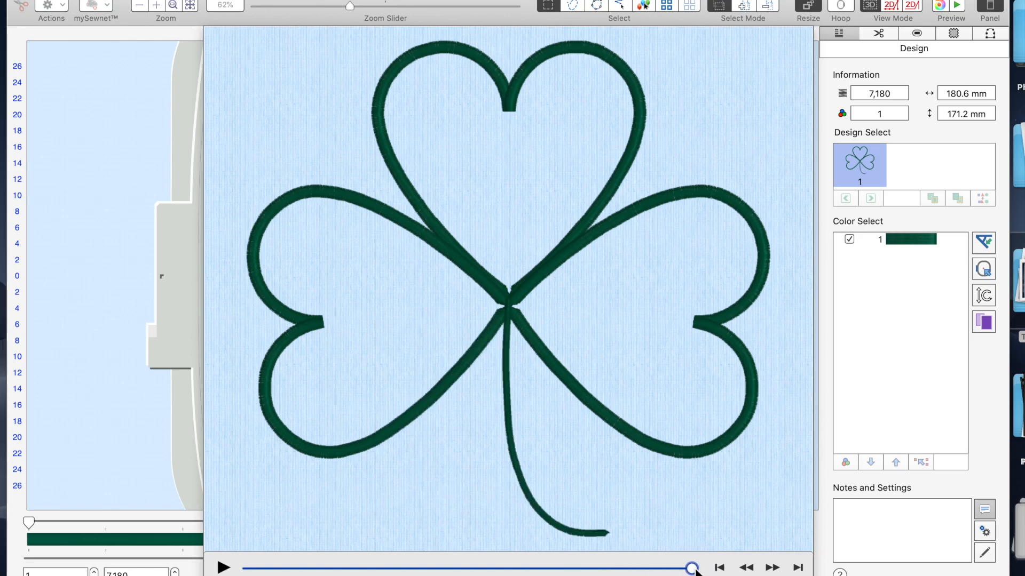